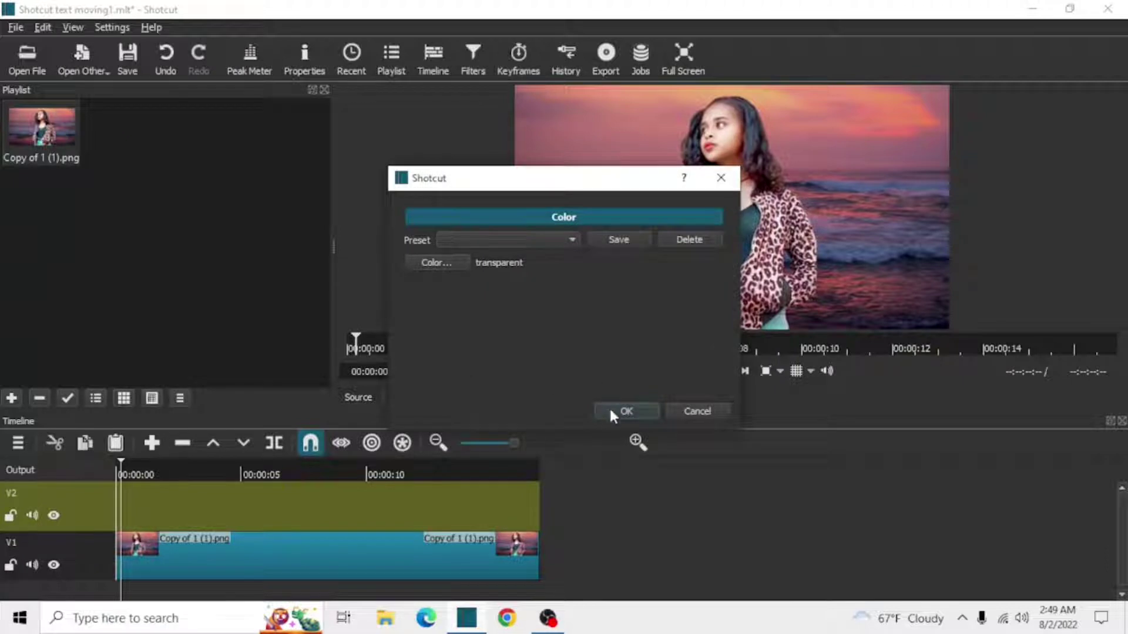
Step: Add a transparent color clip to track V2, spanning the full length of the image clip on V1
{"action": "left_click", "coordinate": [624, 411]}
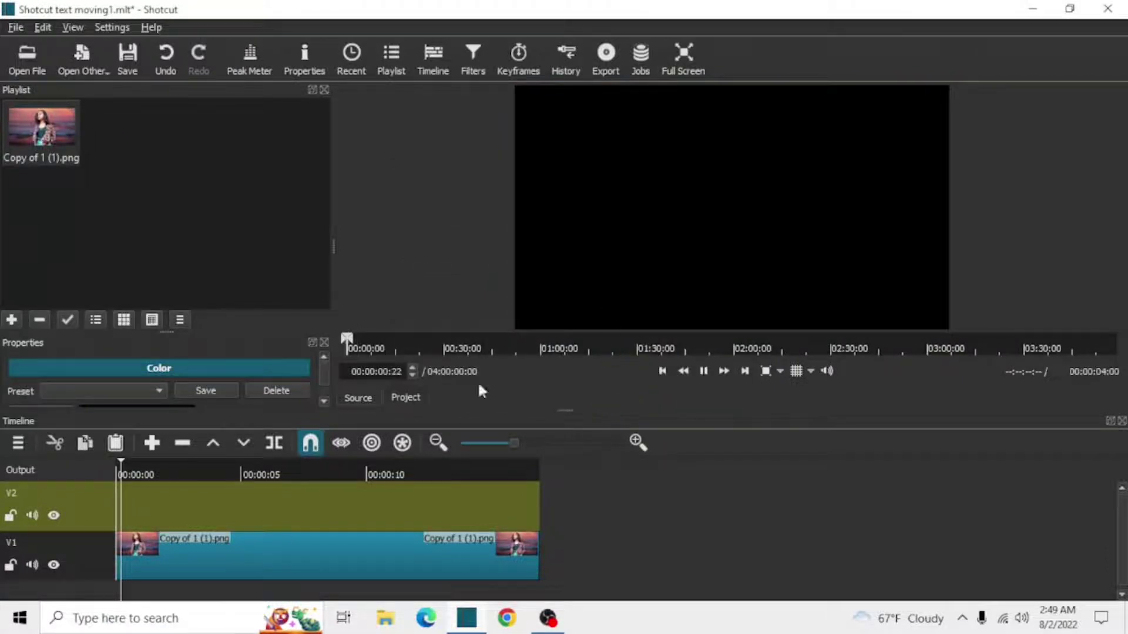
{"action": "left_click_drag", "start_coordinate": [479, 387], "coordinate": [118, 495]}
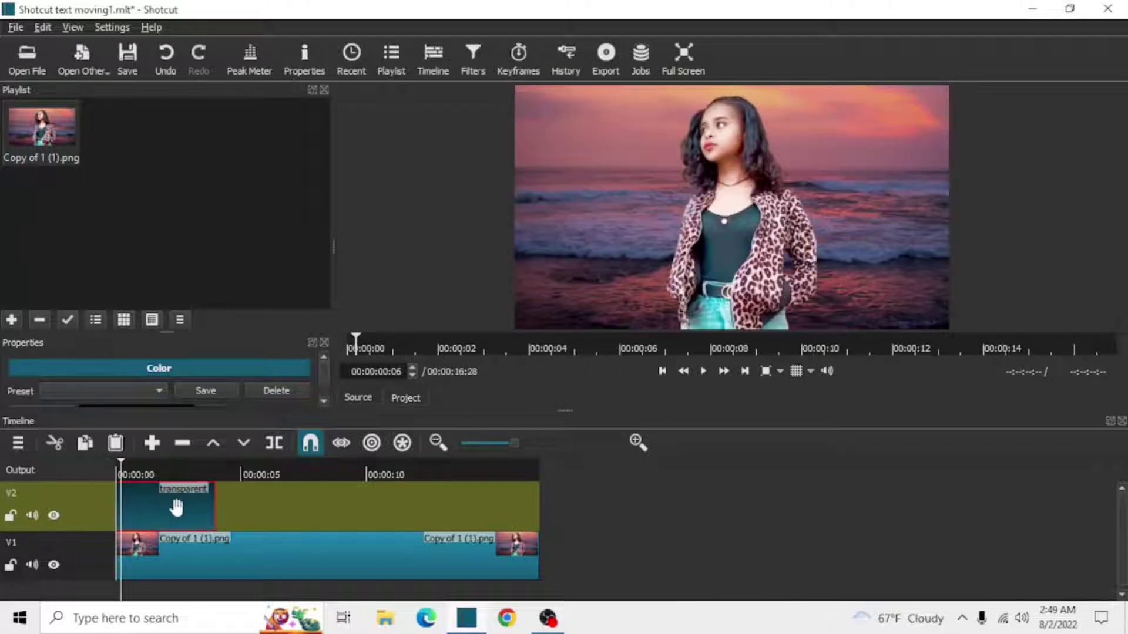
{"action": "left_click_drag", "start_coordinate": [213, 510], "coordinate": [545, 495]}
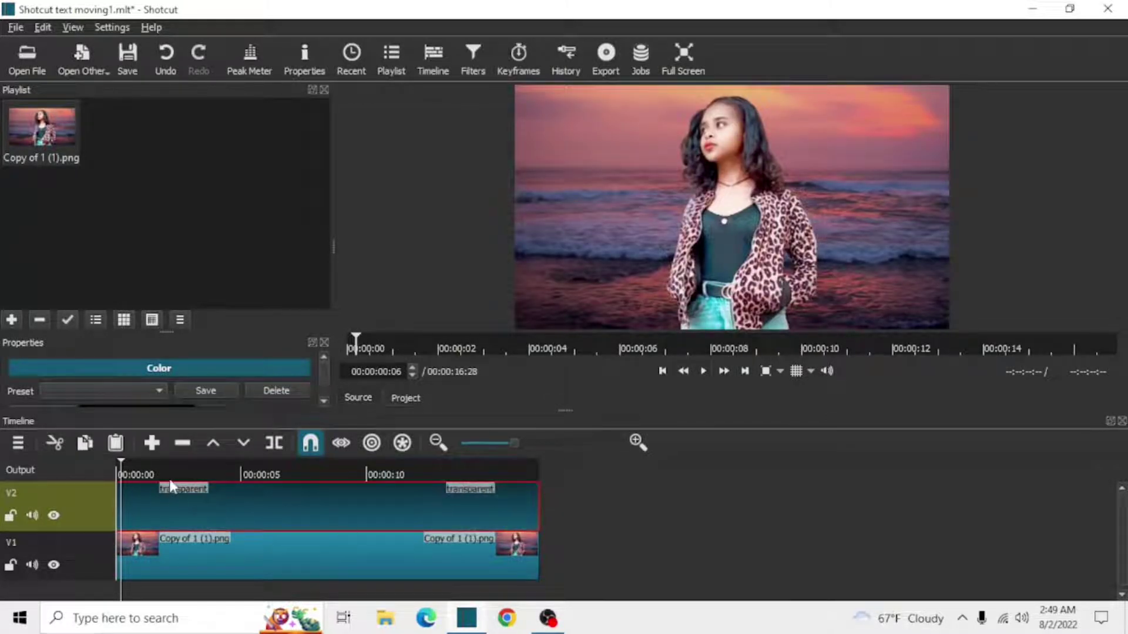
Step: Close the playlist and clip properties views and add the Text: Simple filter to the transparent clip
{"action": "left_click", "coordinate": [472, 59]}
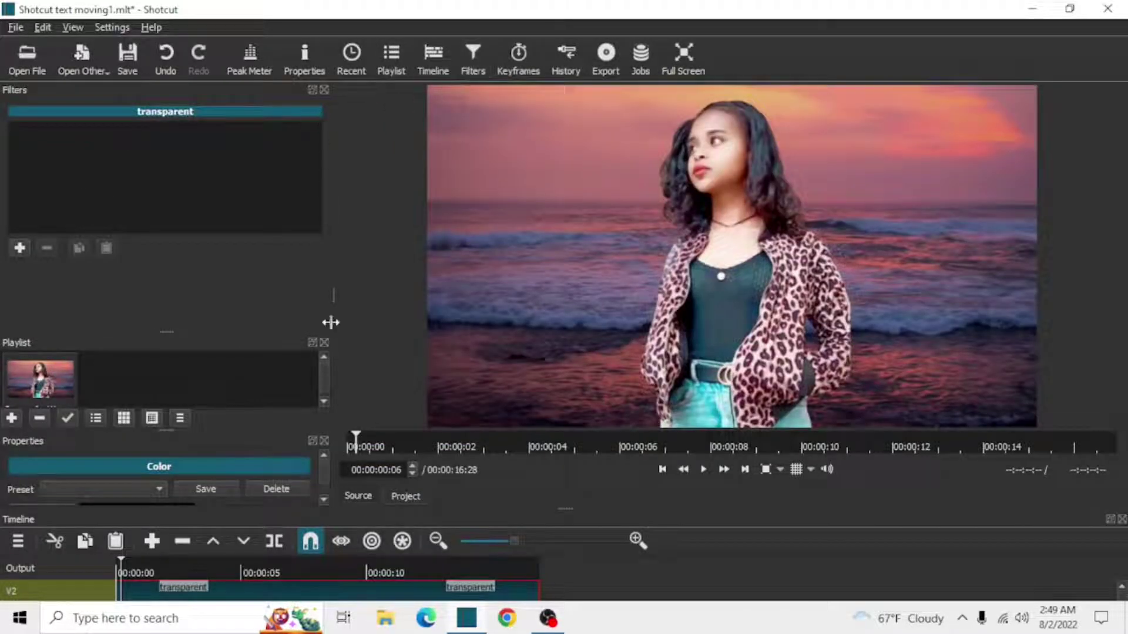
{"action": "left_click", "coordinate": [326, 343]}
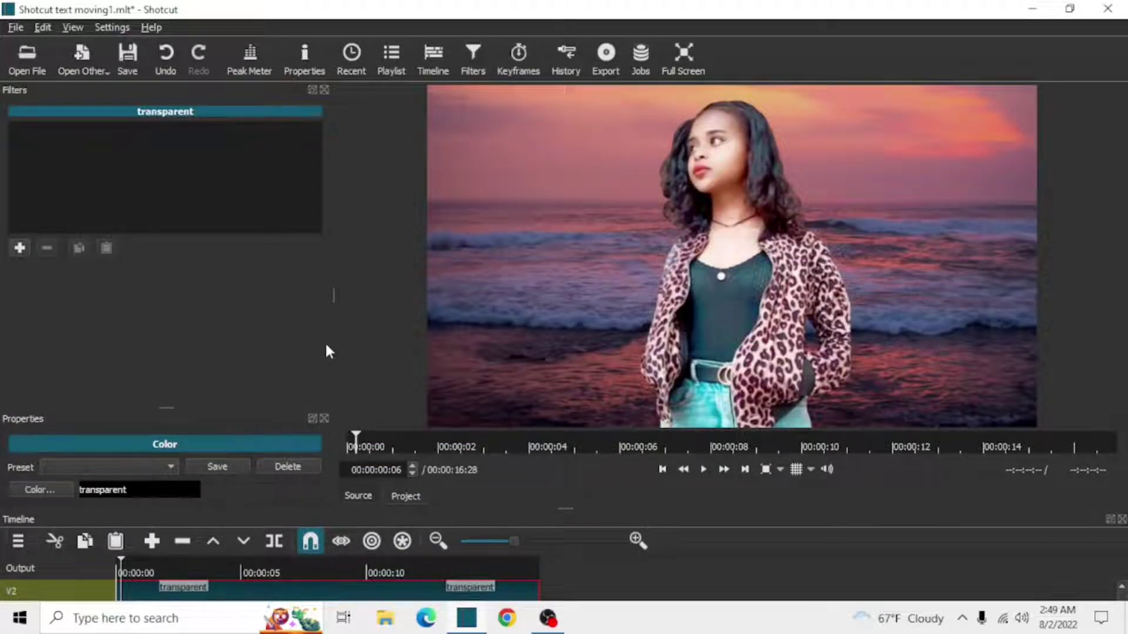
{"action": "left_click", "coordinate": [327, 418]}
{"action": "left_click", "coordinate": [19, 248]}
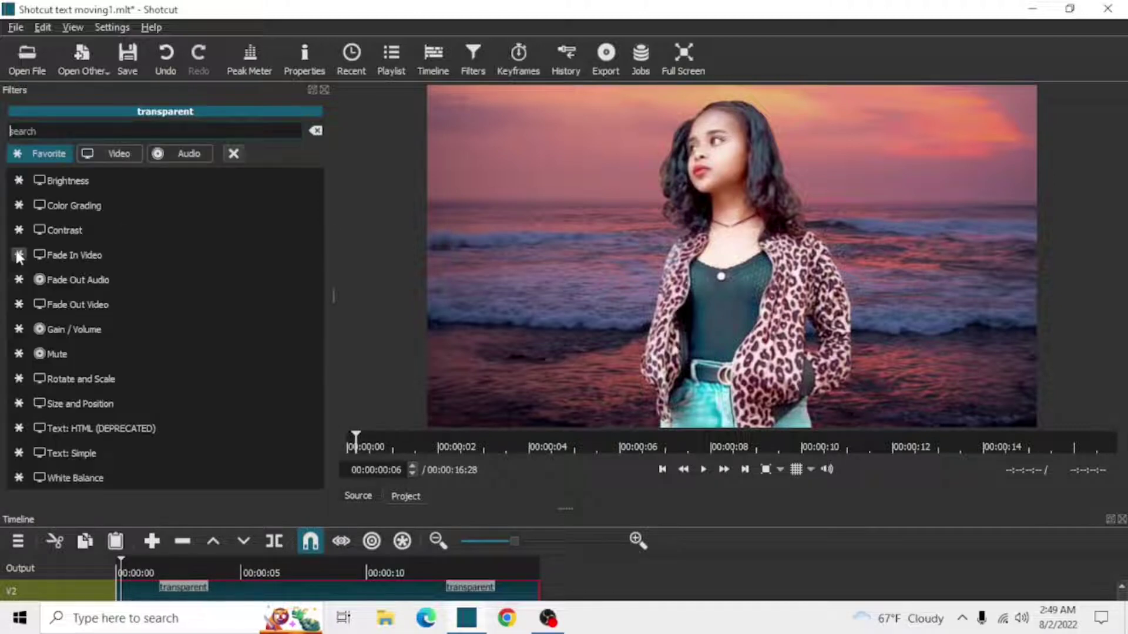
{"action": "type", "text": "t"}
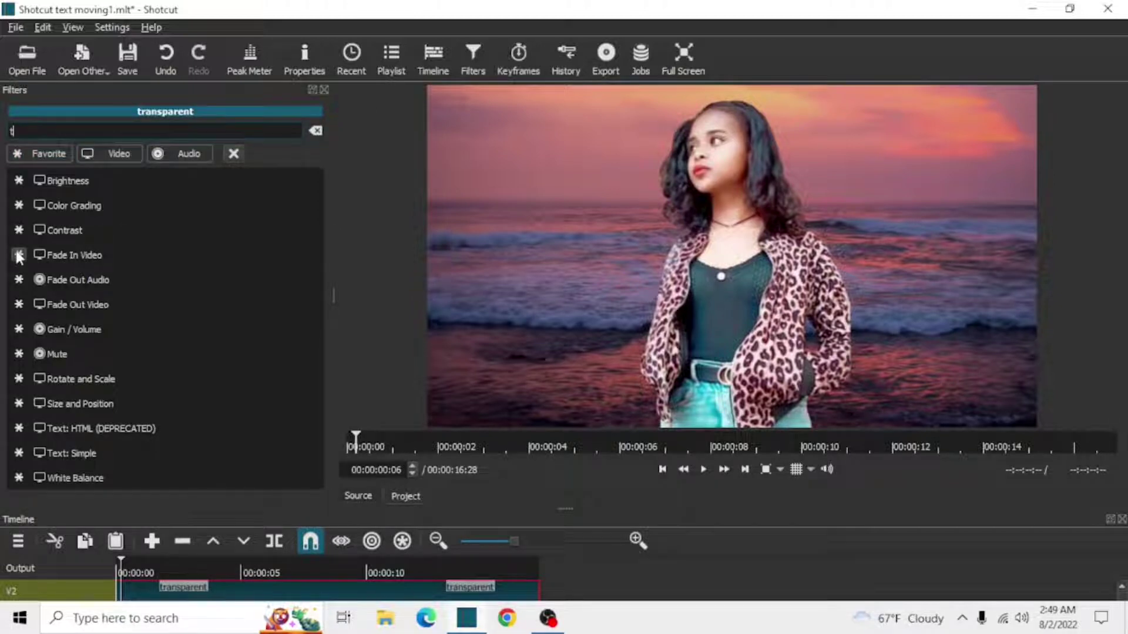
{"action": "type", "text": "ext"}
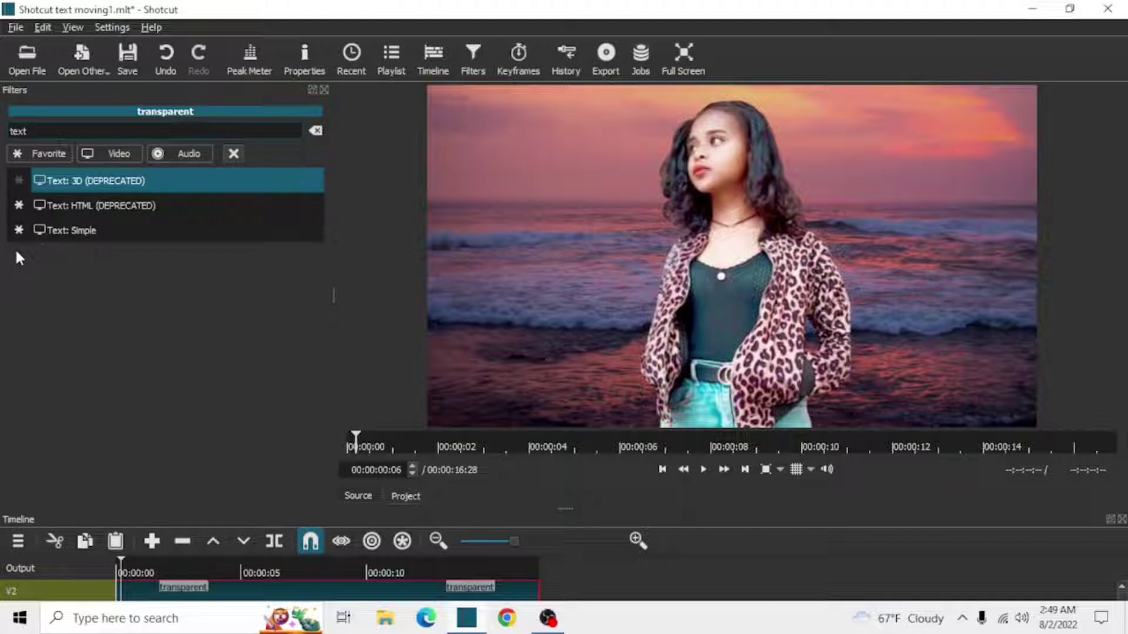
{"action": "left_click", "coordinate": [72, 229]}
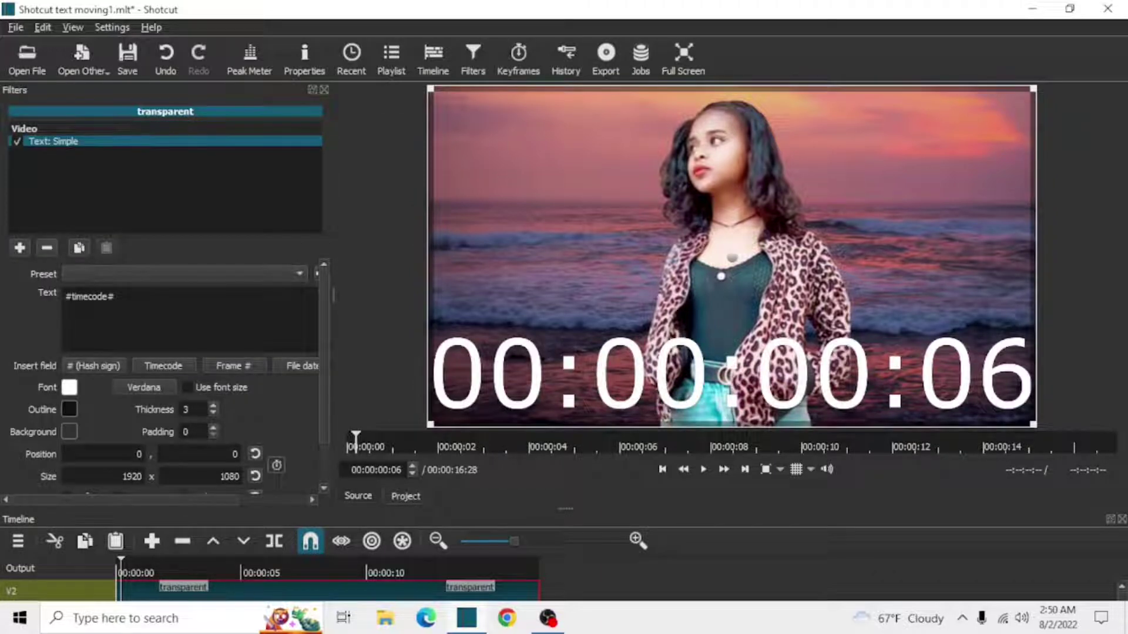
Step: Replace the text filter's default timecode content with the letter S
{"action": "key", "text": "BackSpace"}
{"action": "key", "text": "BackSpace"}
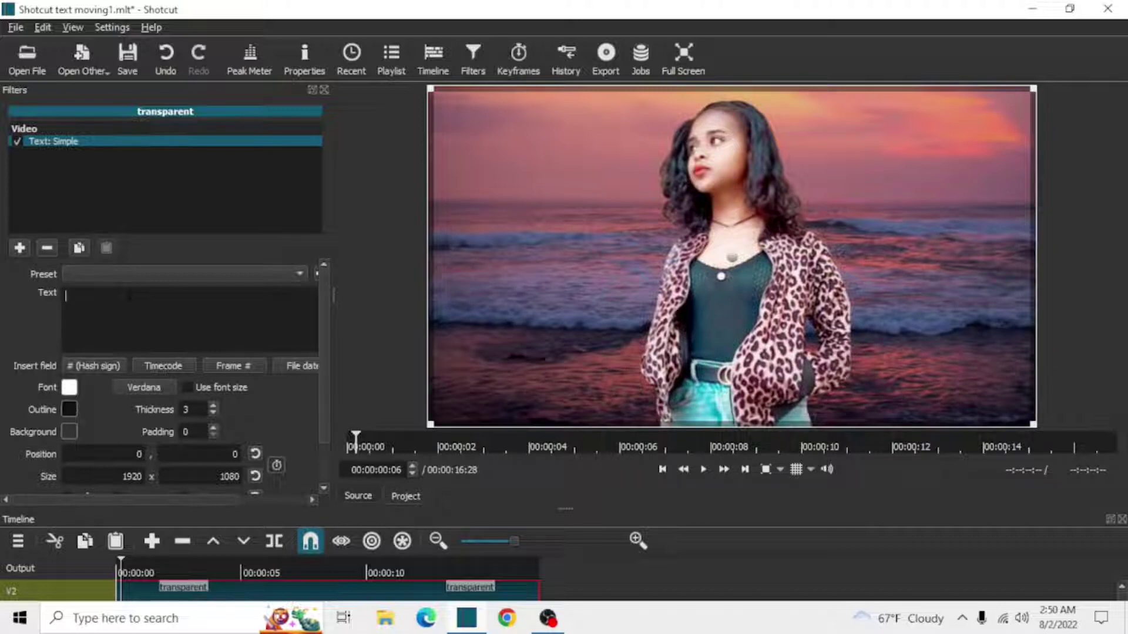
{"action": "type", "text": "S"}
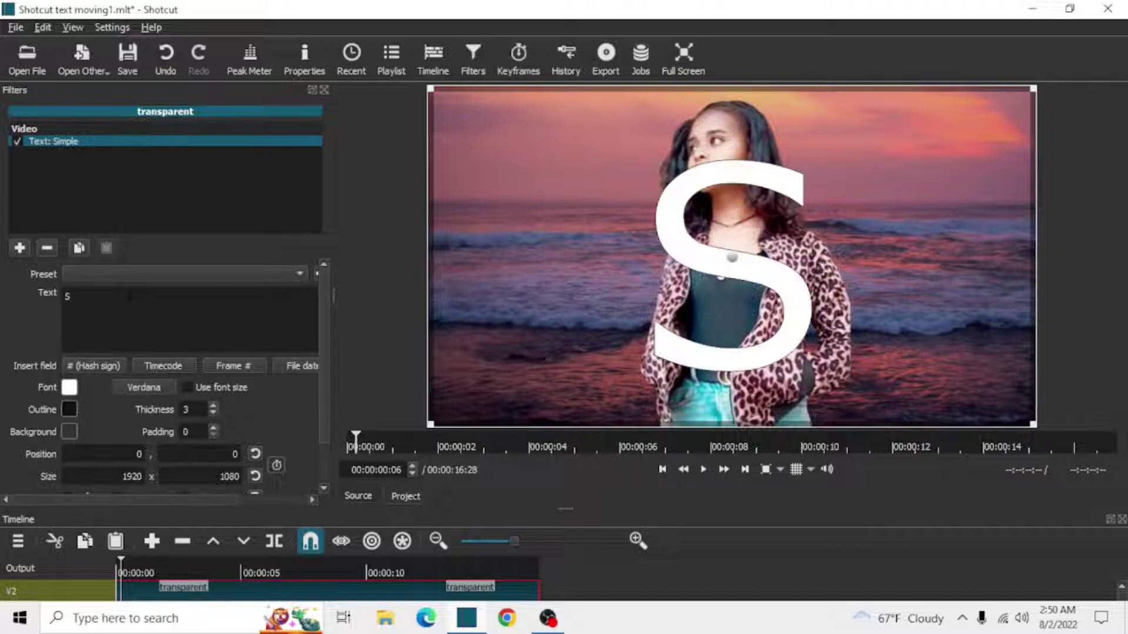
Step: Change the S text's font to Franklin Gothic Heavy in the Regular style
{"action": "left_click", "coordinate": [146, 389]}
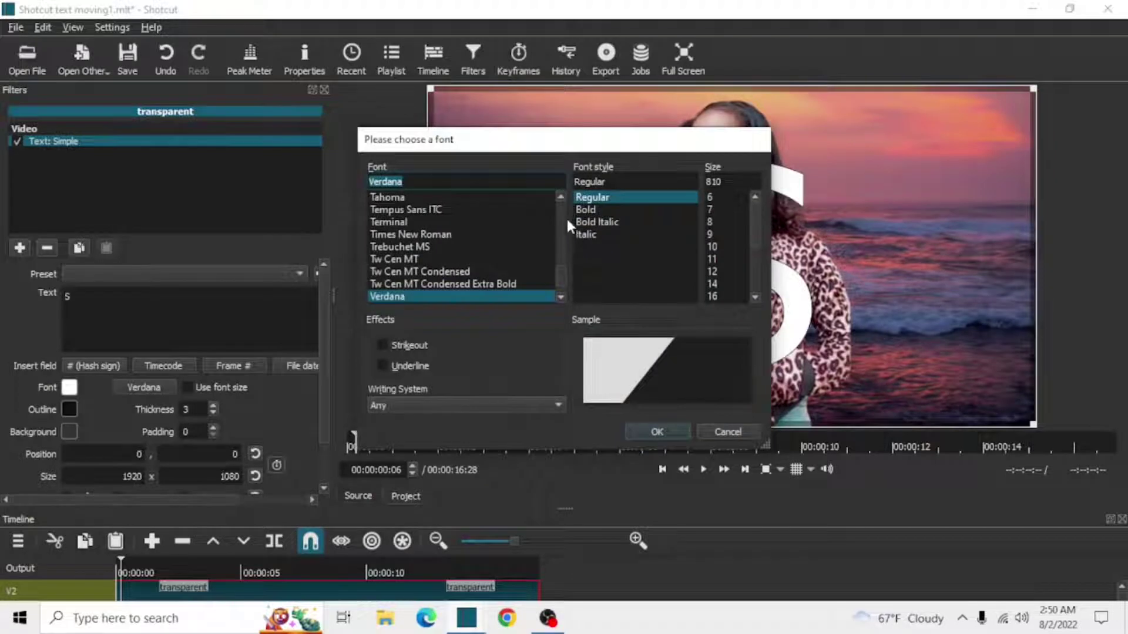
{"action": "scroll", "coordinate": [559, 217], "scroll_direction": "up", "scroll_amount": 20}
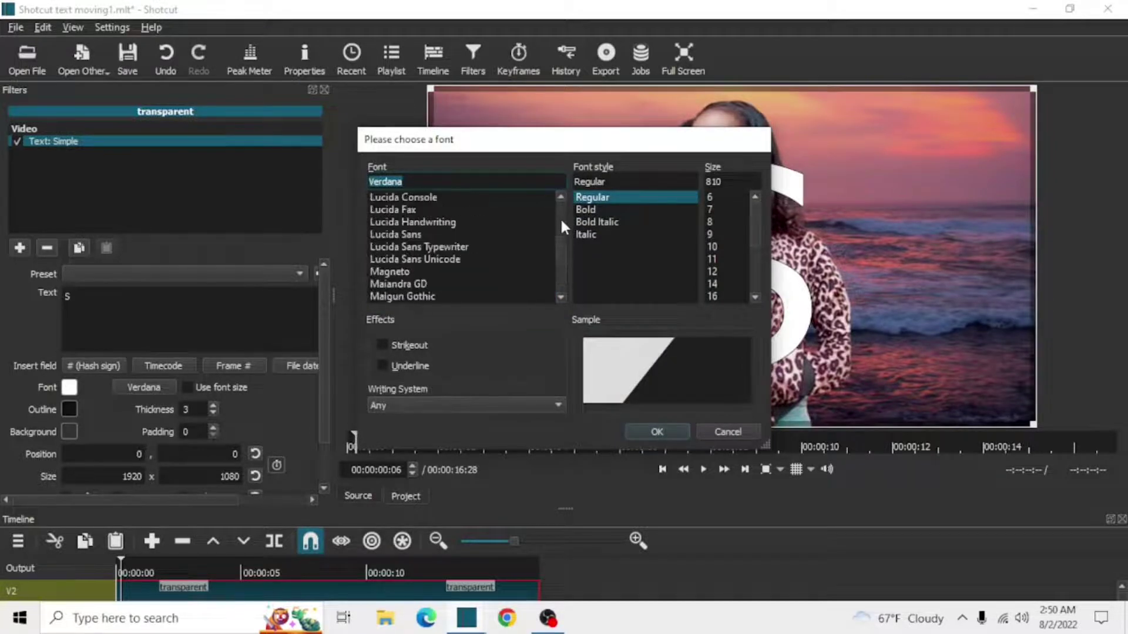
{"action": "scroll", "coordinate": [561, 222], "scroll_direction": "up", "scroll_amount": 10}
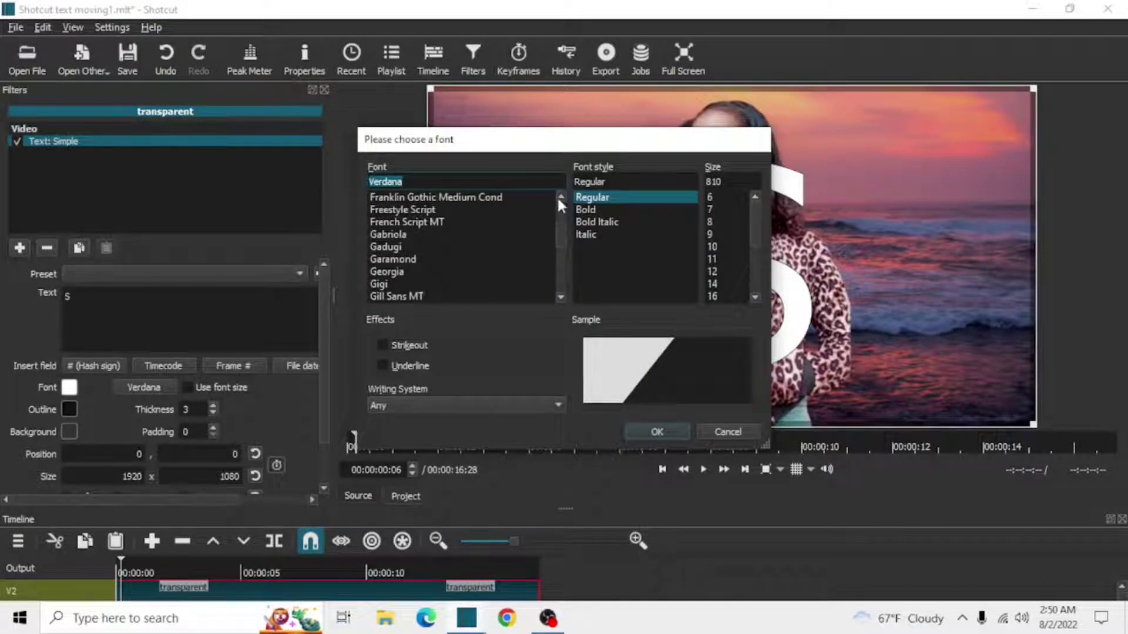
{"action": "scroll", "coordinate": [558, 199], "scroll_direction": "up", "scroll_amount": 3}
{"action": "left_click", "coordinate": [445, 210]}
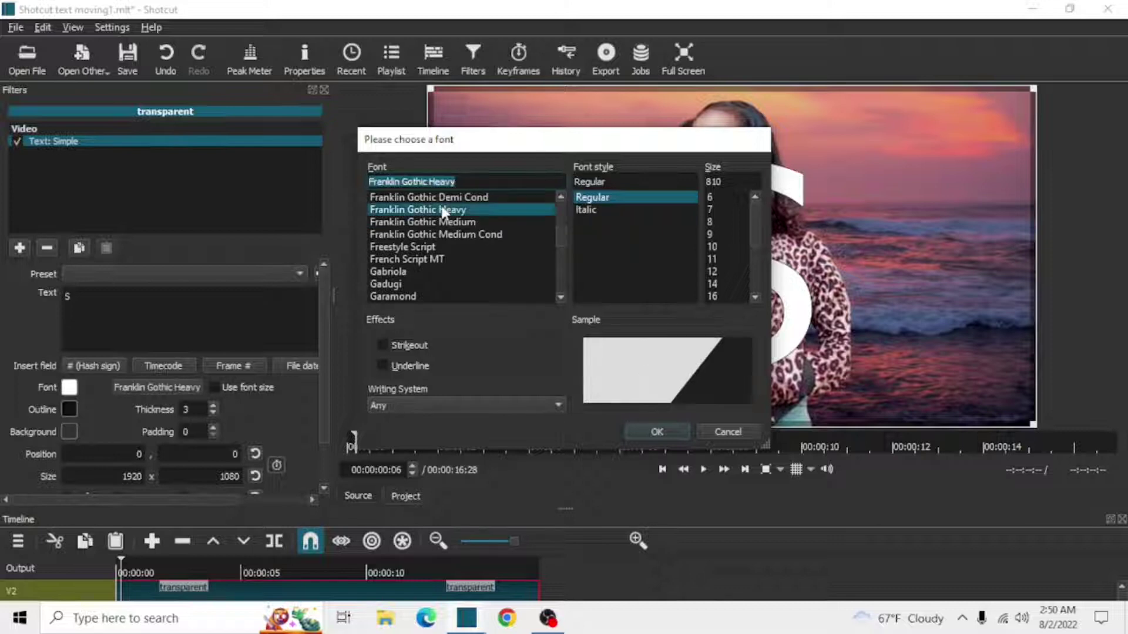
{"action": "left_click", "coordinate": [658, 434]}
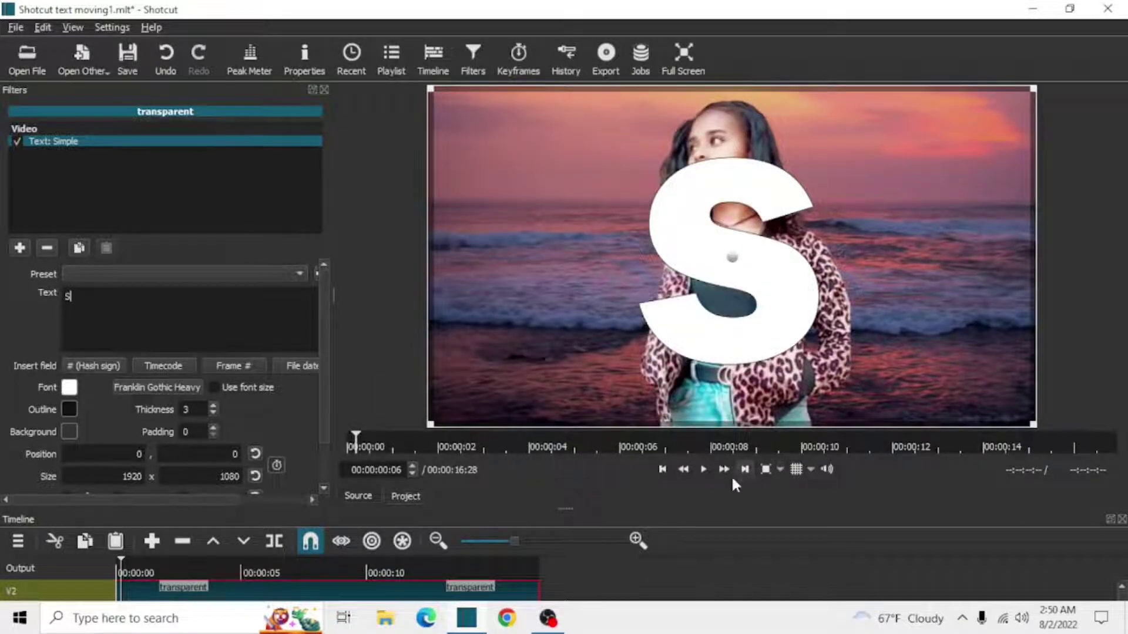
Step: Overlay a thirds grid on the preview and fit the S text box into its lower-right cell, at 1280, 720 and sized 640 x 352
{"action": "left_click_drag", "start_coordinate": [560, 509], "coordinate": [557, 400]}
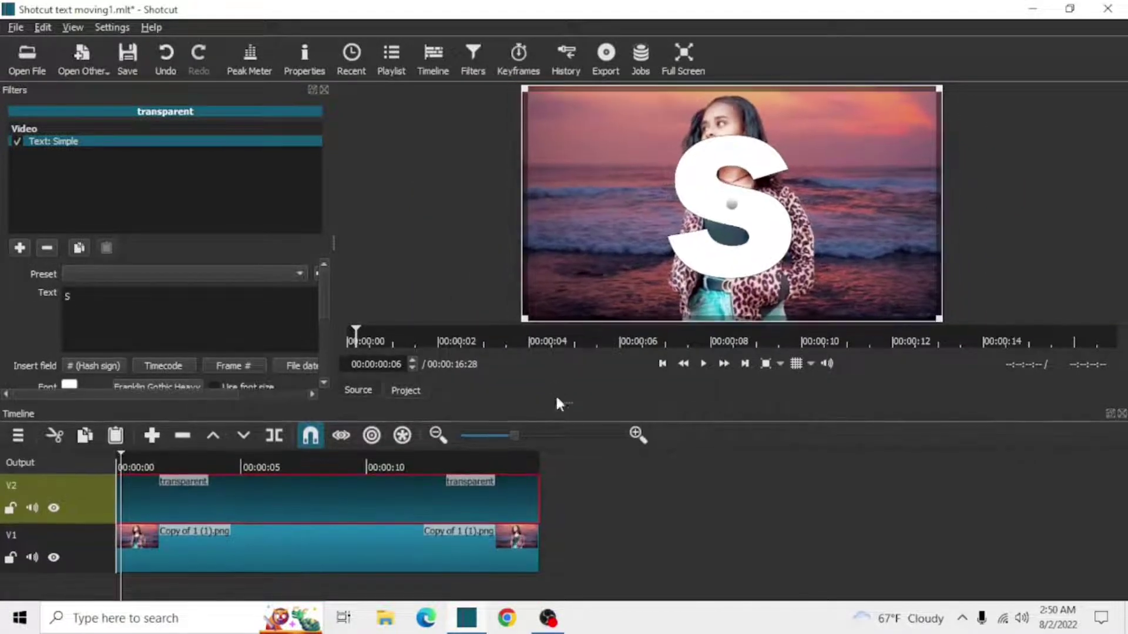
{"action": "left_click_drag", "start_coordinate": [527, 319], "coordinate": [782, 215]}
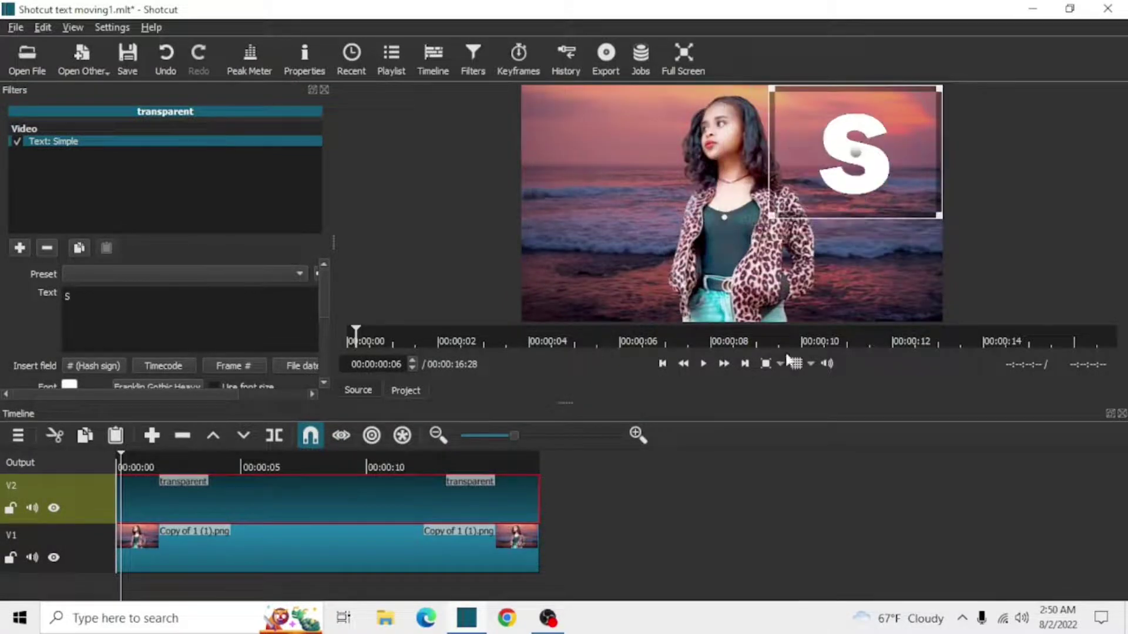
{"action": "left_click", "coordinate": [812, 364]}
{"action": "left_click", "coordinate": [822, 405]}
{"action": "left_click_drag", "start_coordinate": [861, 177], "coordinate": [861, 263]}
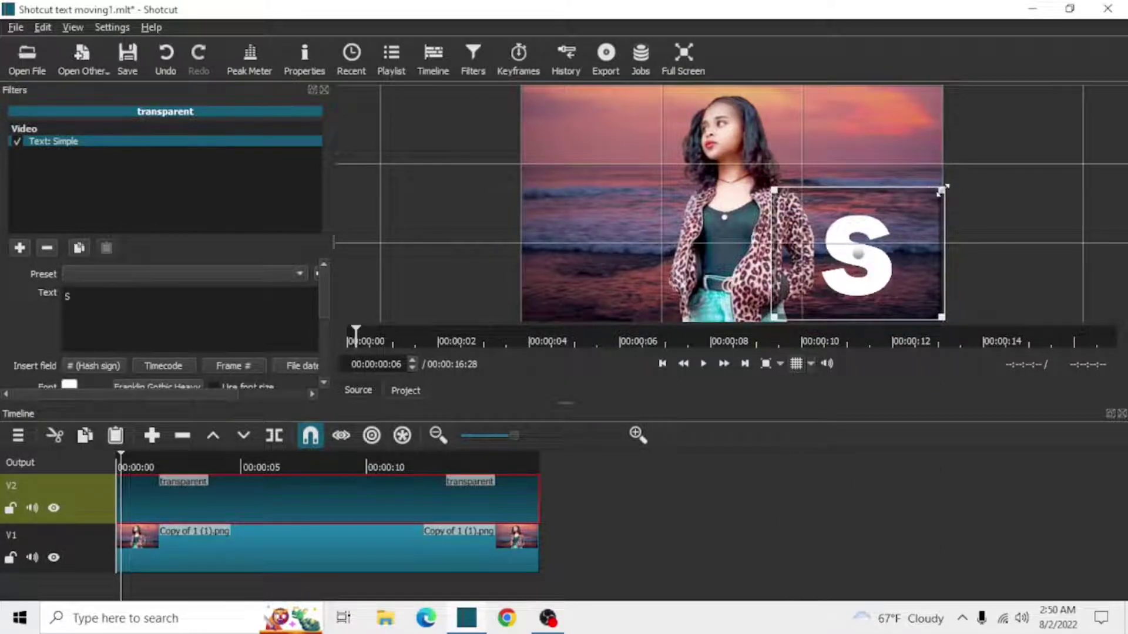
{"action": "left_click_drag", "start_coordinate": [942, 189], "coordinate": [945, 259]}
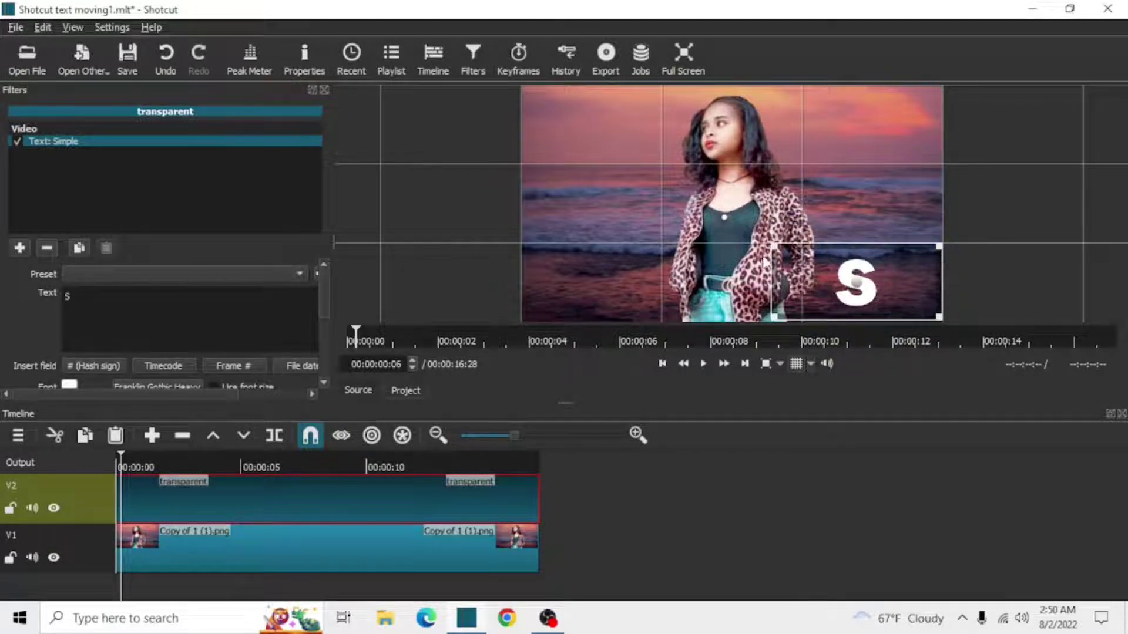
{"action": "left_click_drag", "start_coordinate": [776, 247], "coordinate": [814, 253]}
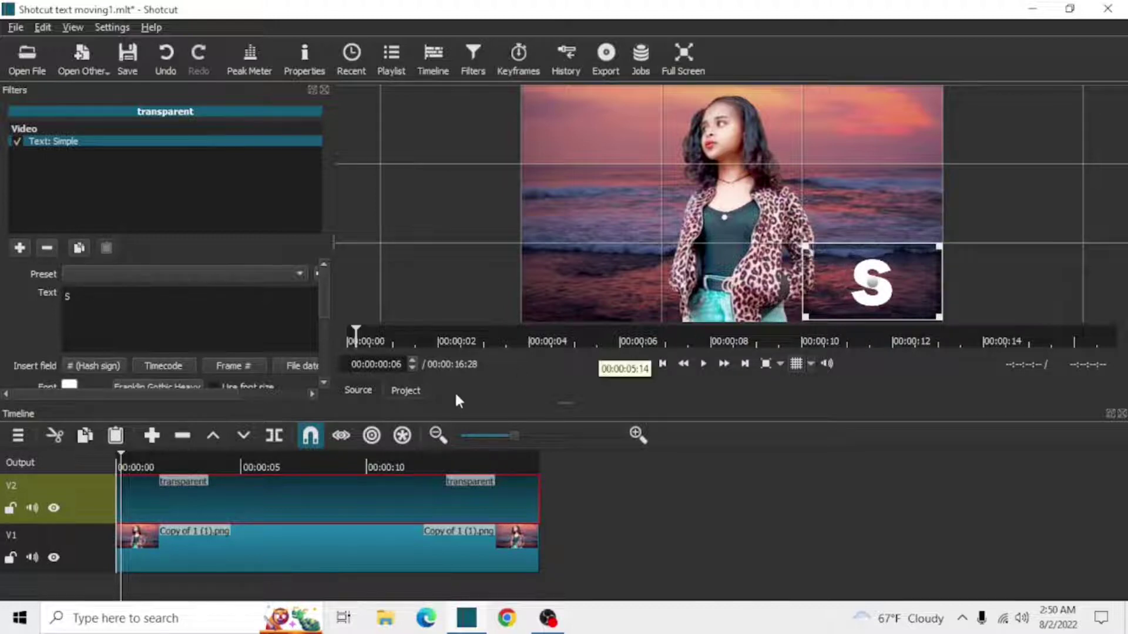
Step: Enable keyframes for the S text's position and size at 00:00:00:06, and widen the keyframe area
{"action": "left_click_drag", "start_coordinate": [322, 309], "coordinate": [329, 365]}
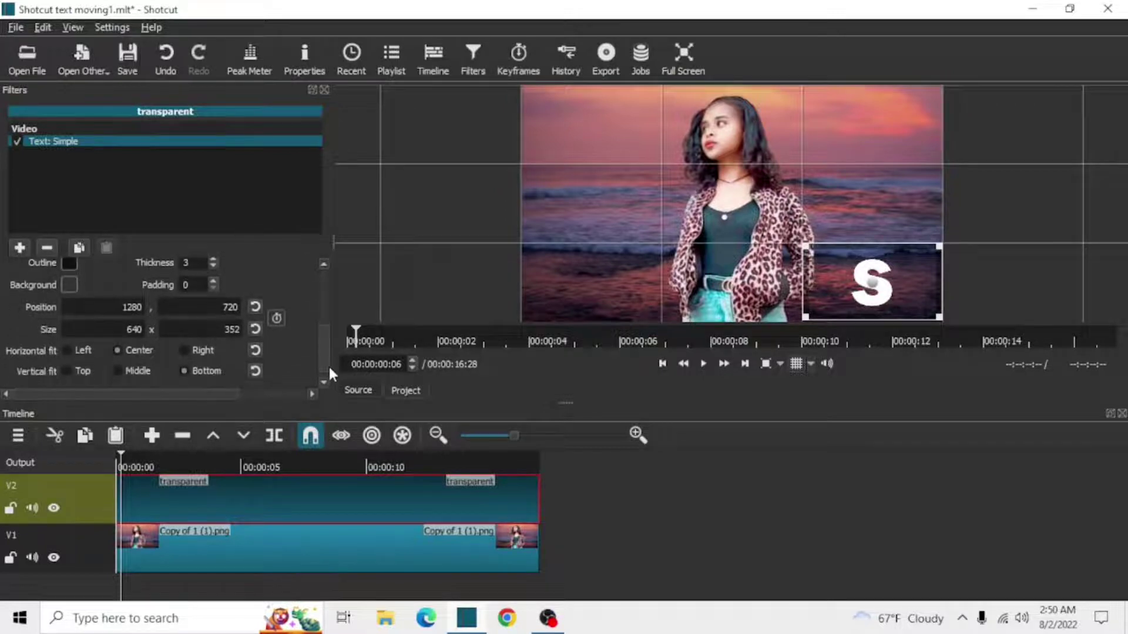
{"action": "left_click", "coordinate": [277, 318]}
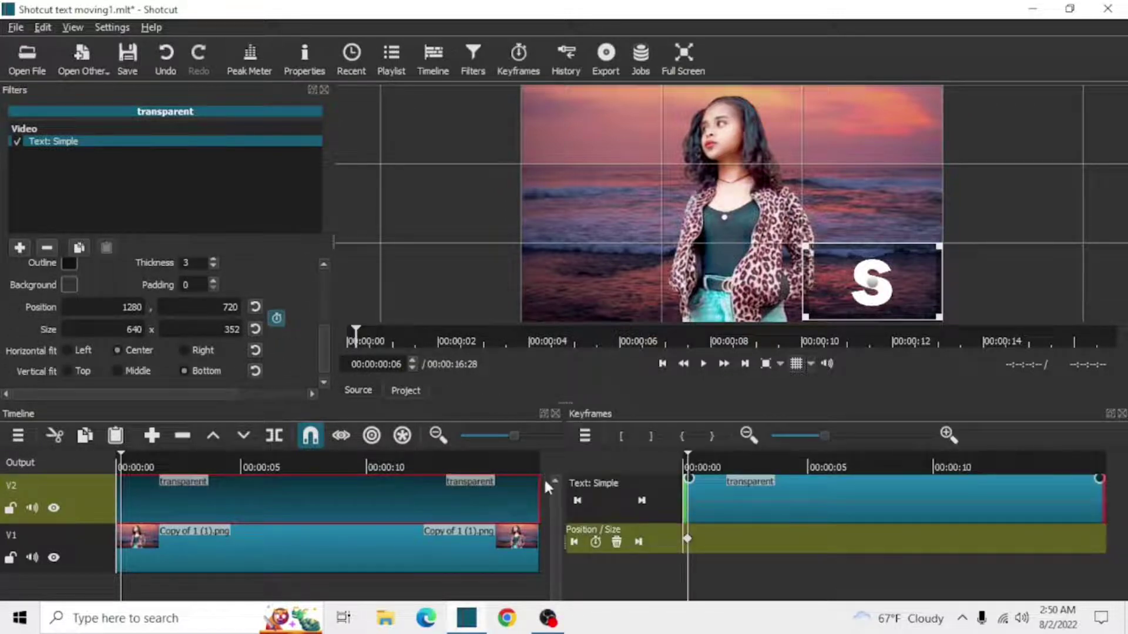
{"action": "left_click_drag", "start_coordinate": [560, 503], "coordinate": [389, 502]}
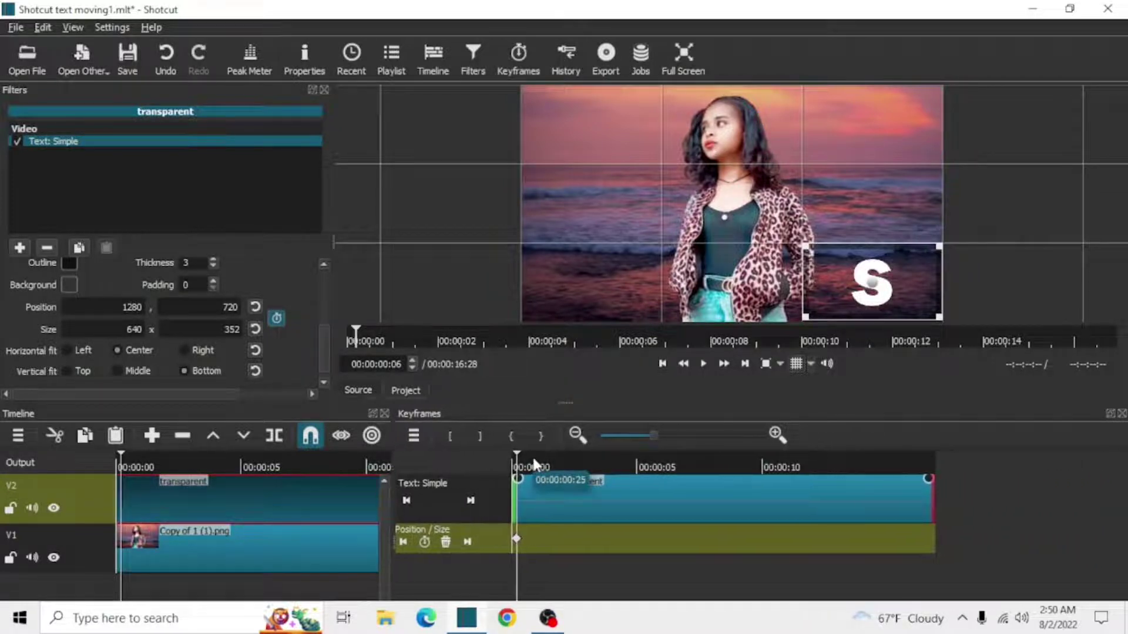
Step: Add a second position keyframe at 00:00:01:03 and set the first keyframe's type to Smooth
{"action": "left_click", "coordinate": [539, 466]}
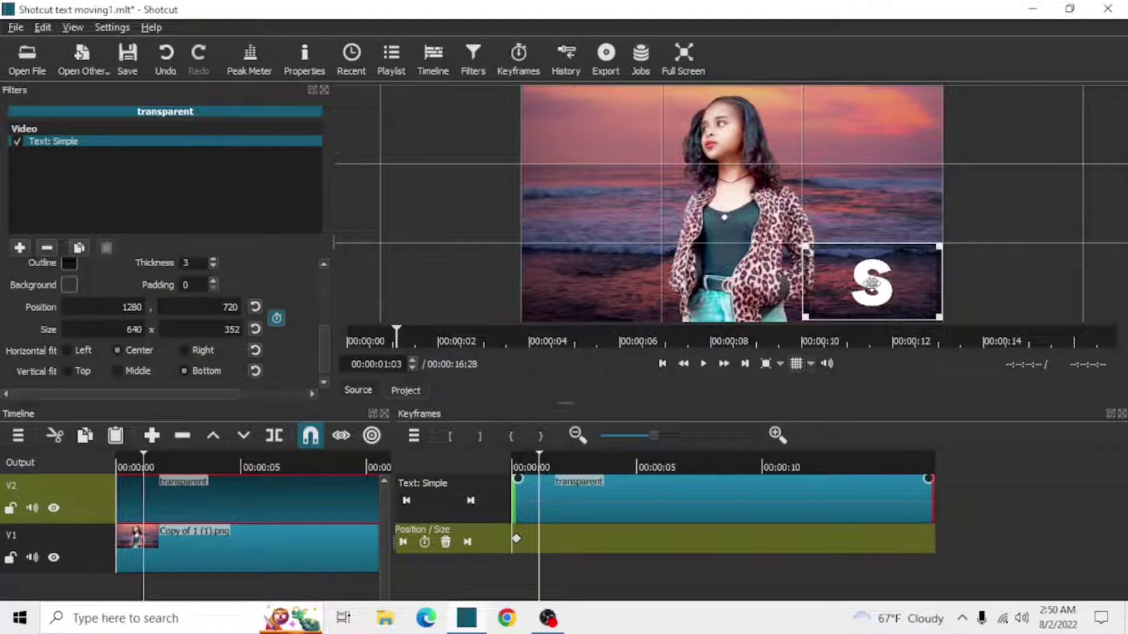
{"action": "left_click", "coordinate": [517, 540]}
{"action": "right_click", "coordinate": [517, 540]}
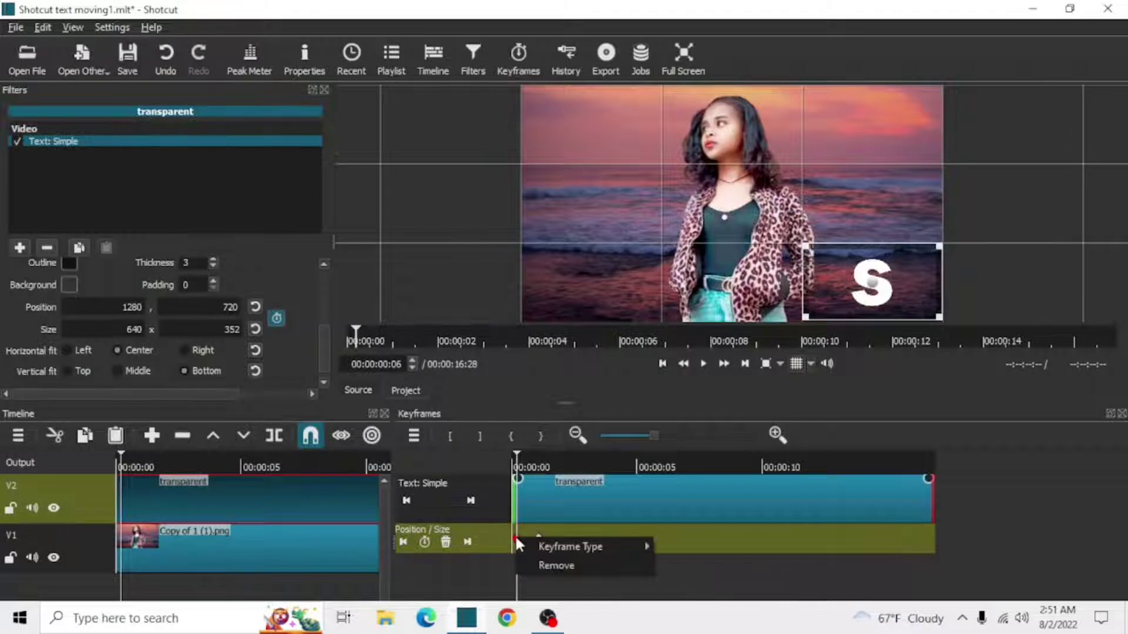
{"action": "mouse_move", "coordinate": [531, 552]}
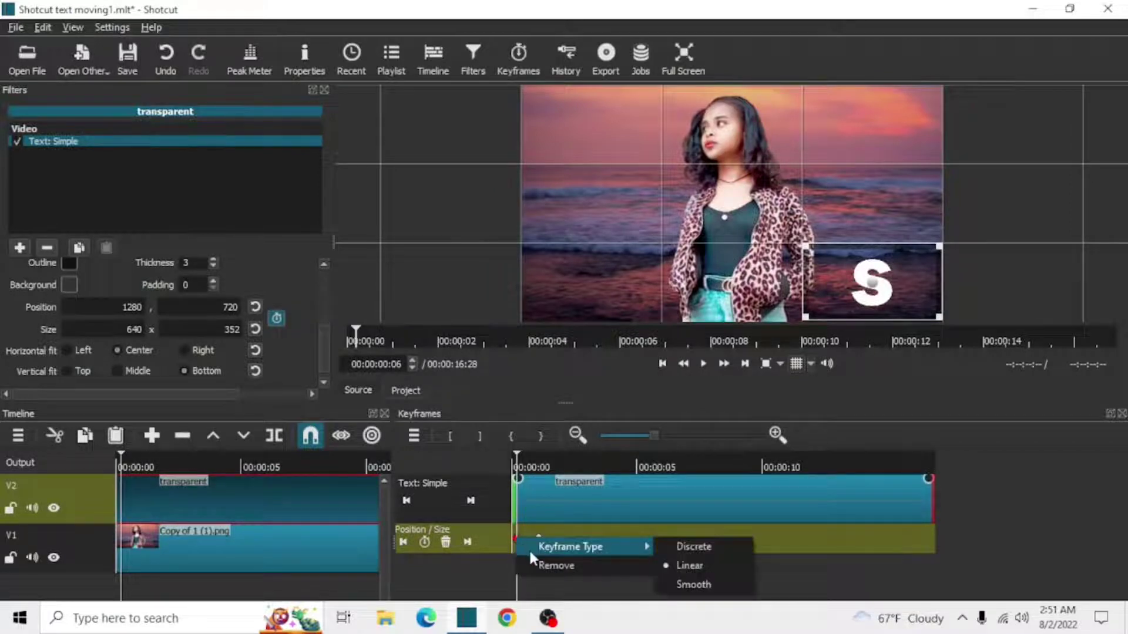
{"action": "left_click", "coordinate": [670, 586]}
Step: Replace the keyframe at 00:00:01:03 with one at 00:00:01:08 that moves the S to the lower-middle grid cell, at about 637, 720
{"action": "left_click", "coordinate": [539, 540]}
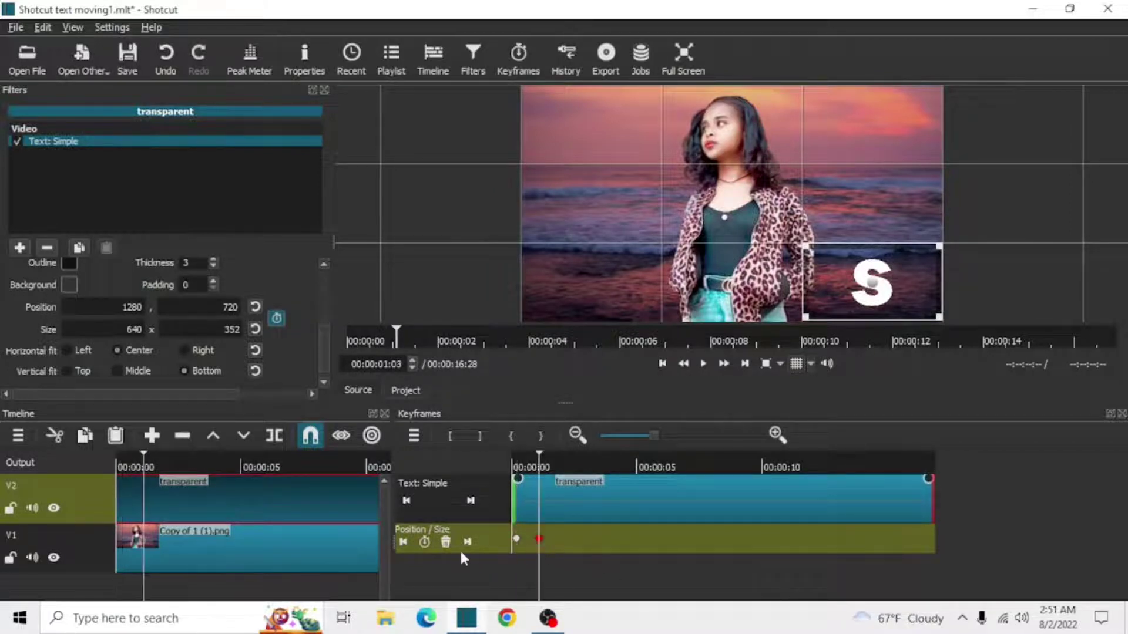
{"action": "left_click", "coordinate": [447, 543]}
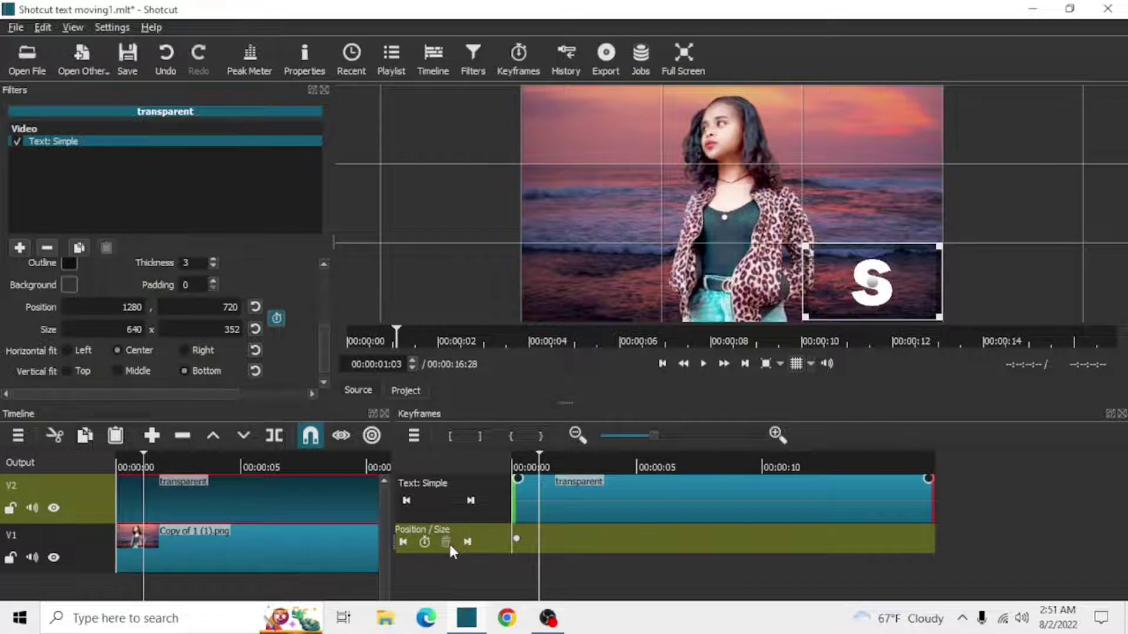
{"action": "left_click", "coordinate": [543, 454]}
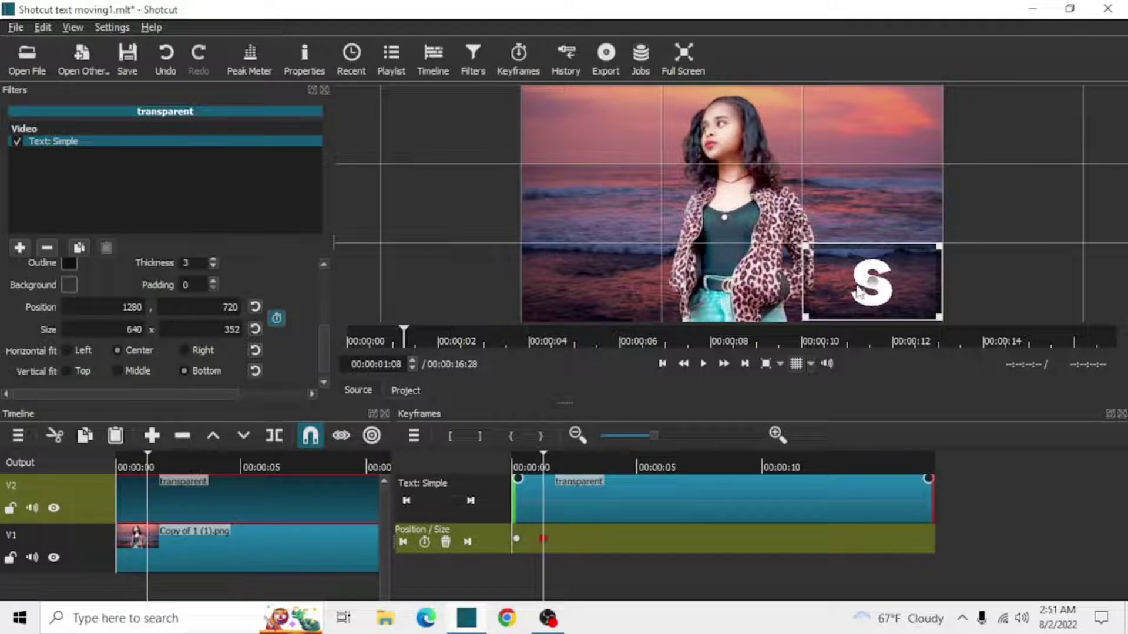
{"action": "left_click_drag", "start_coordinate": [871, 285], "coordinate": [725, 290]}
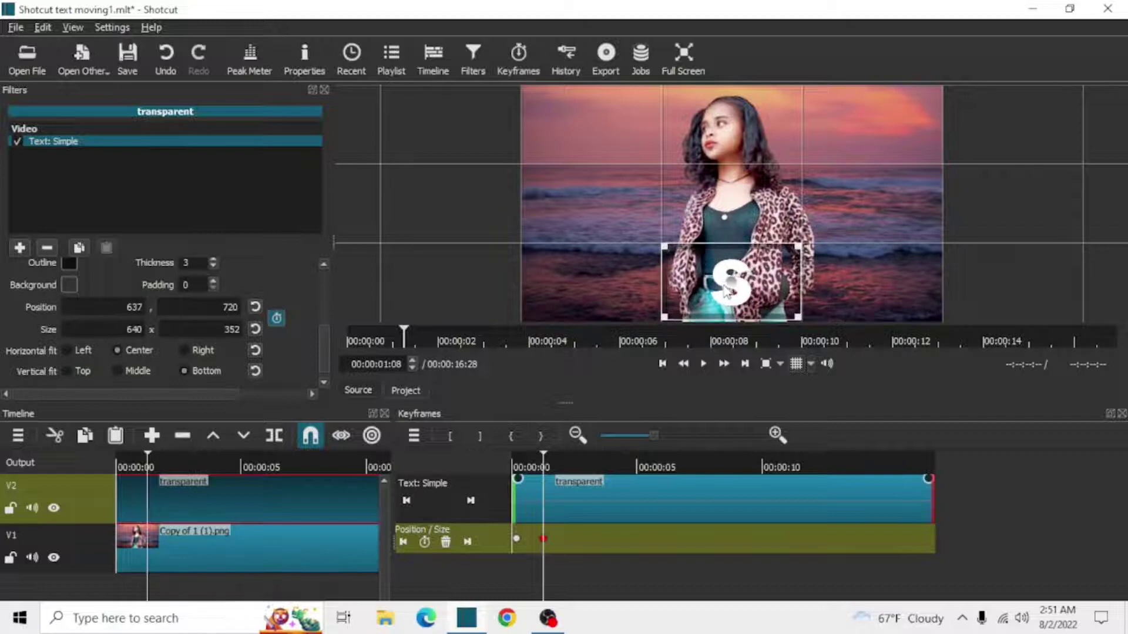
Step: Add position keyframes that move the S to about 637, 340 at 00:00:02:18 and to about -11, 351 at 00:00:03:24
{"action": "left_click", "coordinate": [578, 485]}
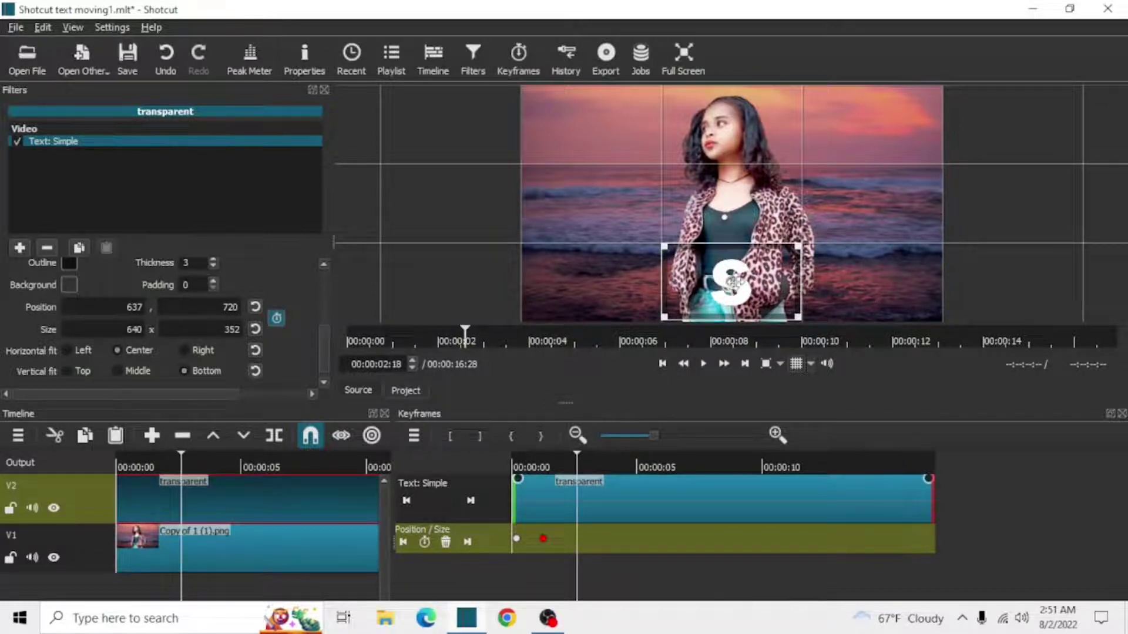
{"action": "left_click_drag", "start_coordinate": [733, 281], "coordinate": [736, 191]}
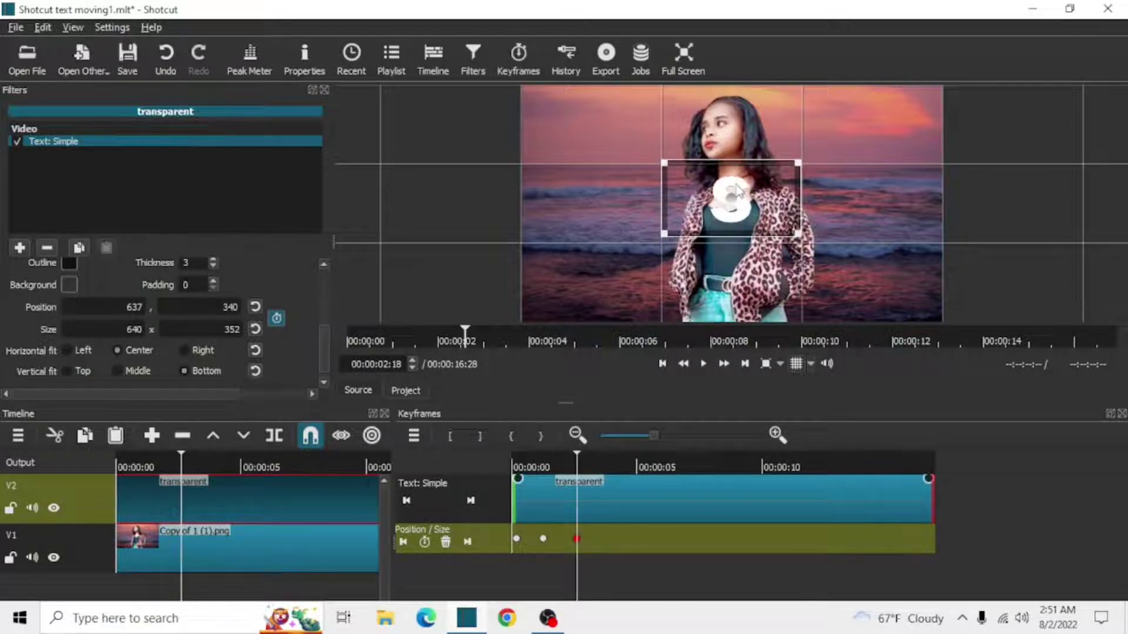
{"action": "left_click", "coordinate": [607, 461]}
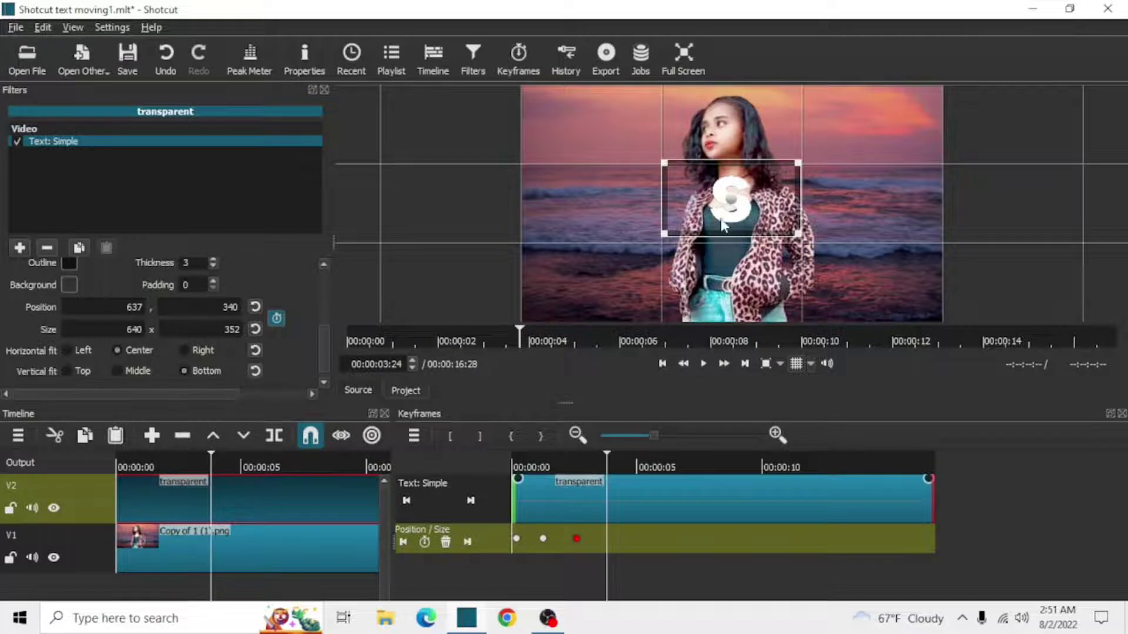
{"action": "left_click_drag", "start_coordinate": [732, 202], "coordinate": [583, 210]}
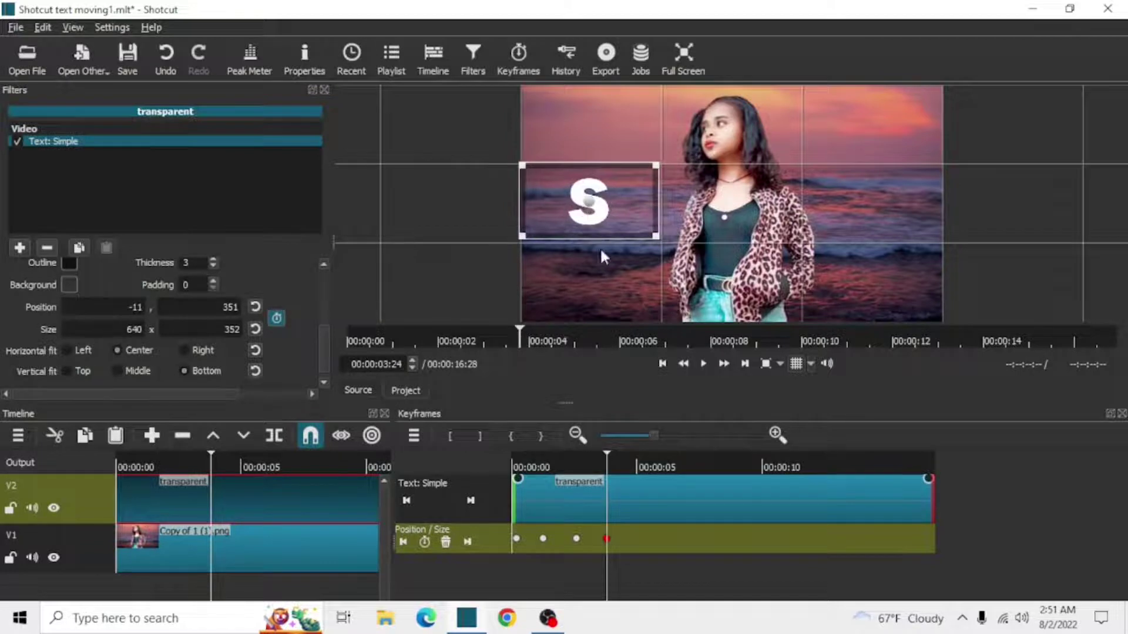
Step: Add position keyframes that move the S to about -3, 1 at 00:00:05:08 and to about 659, 9 at 00:00:06:17
{"action": "left_click", "coordinate": [645, 467]}
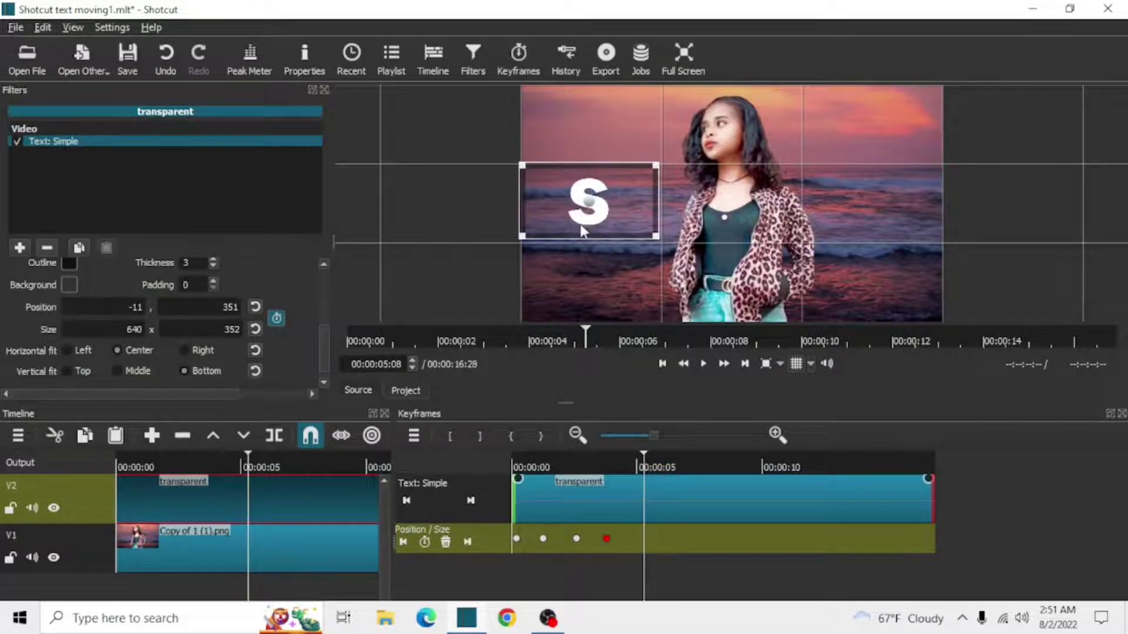
{"action": "left_click_drag", "start_coordinate": [589, 203], "coordinate": [596, 121]}
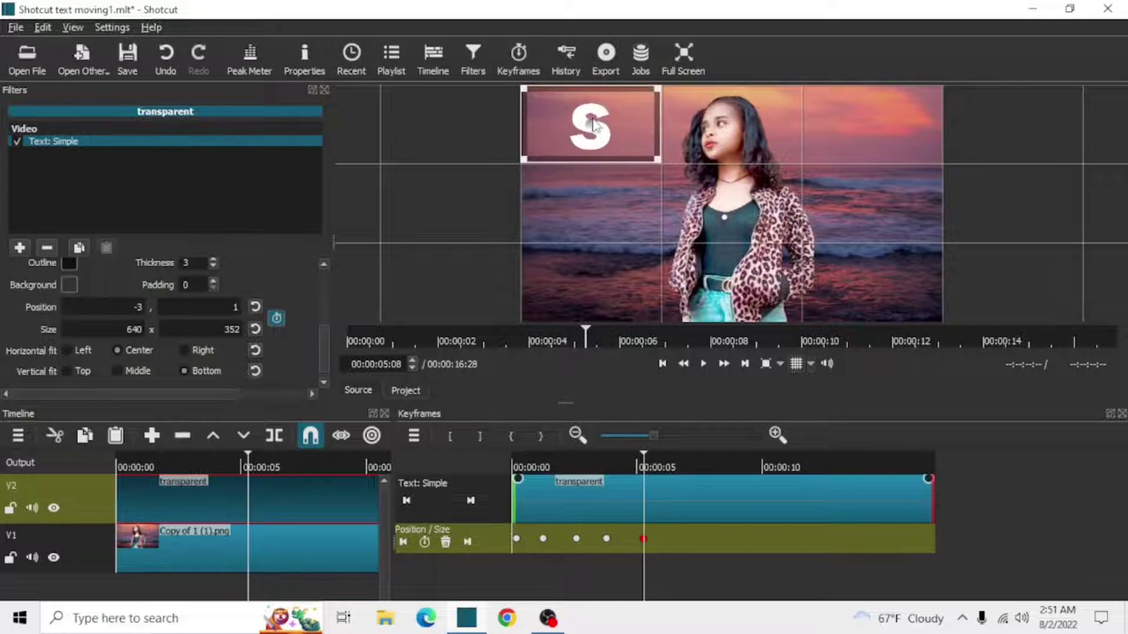
{"action": "left_click", "coordinate": [676, 469]}
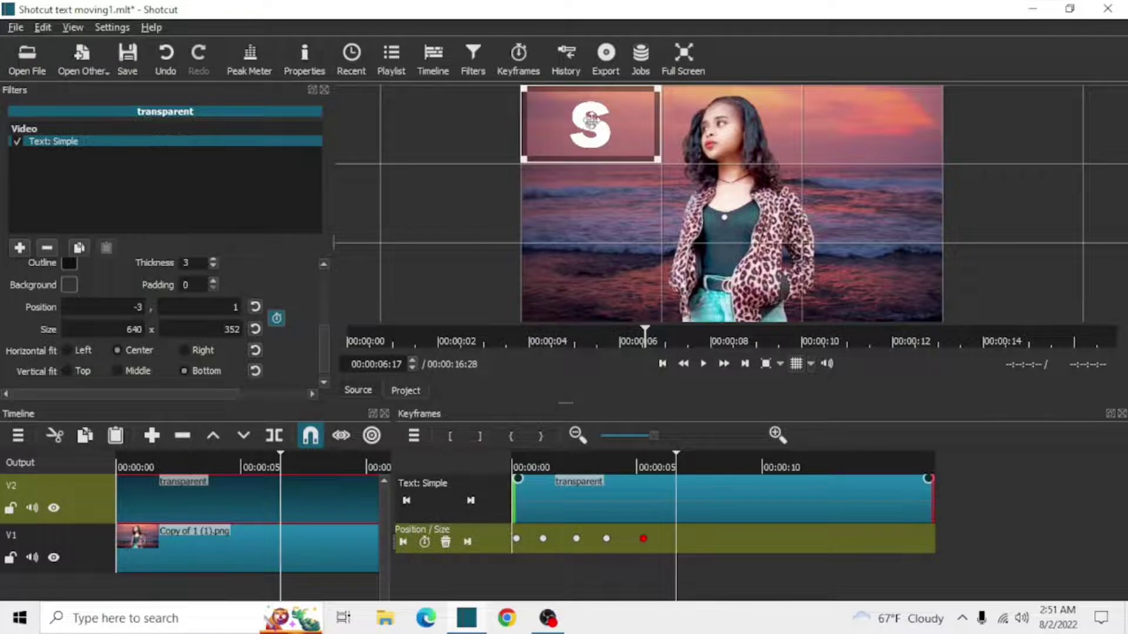
{"action": "left_click_drag", "start_coordinate": [590, 121], "coordinate": [749, 130]}
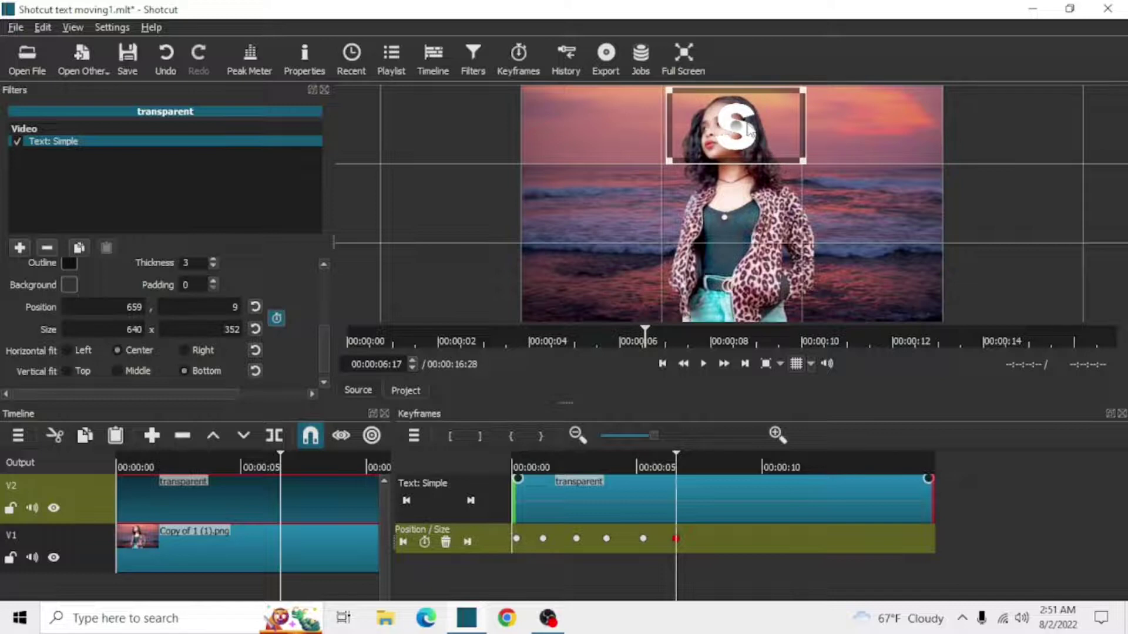
Step: Add position keyframes that move the S to about 1284, -10 at 00:00:07:22 and to about 1284, 374 at 00:00:09:10
{"action": "left_click", "coordinate": [705, 466]}
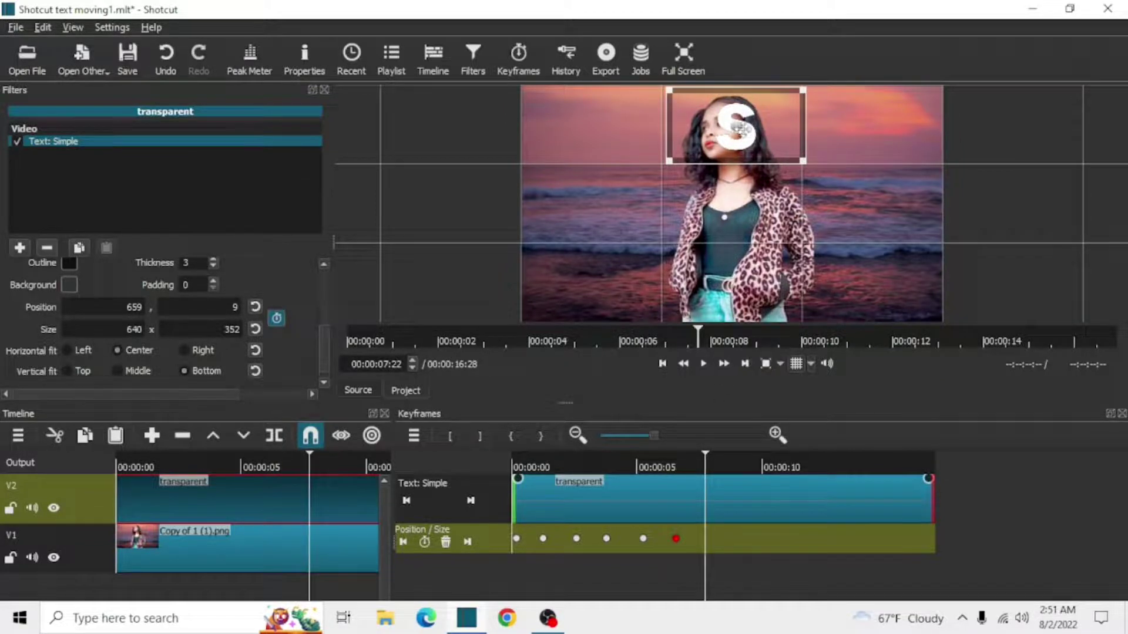
{"action": "left_click_drag", "start_coordinate": [740, 119], "coordinate": [890, 119]}
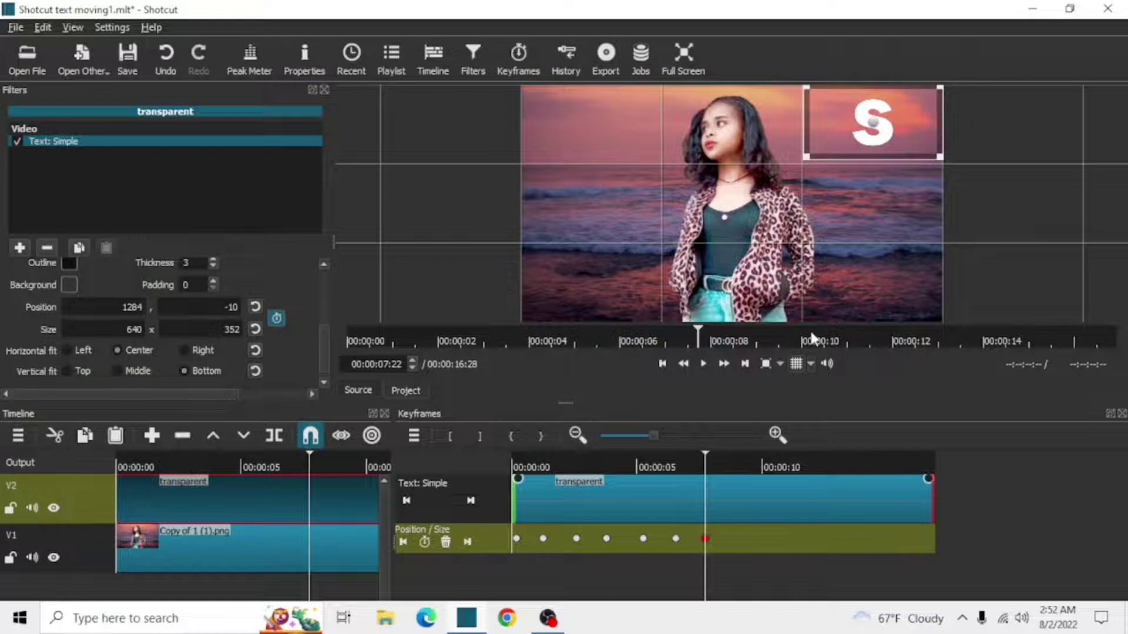
{"action": "left_click", "coordinate": [746, 465]}
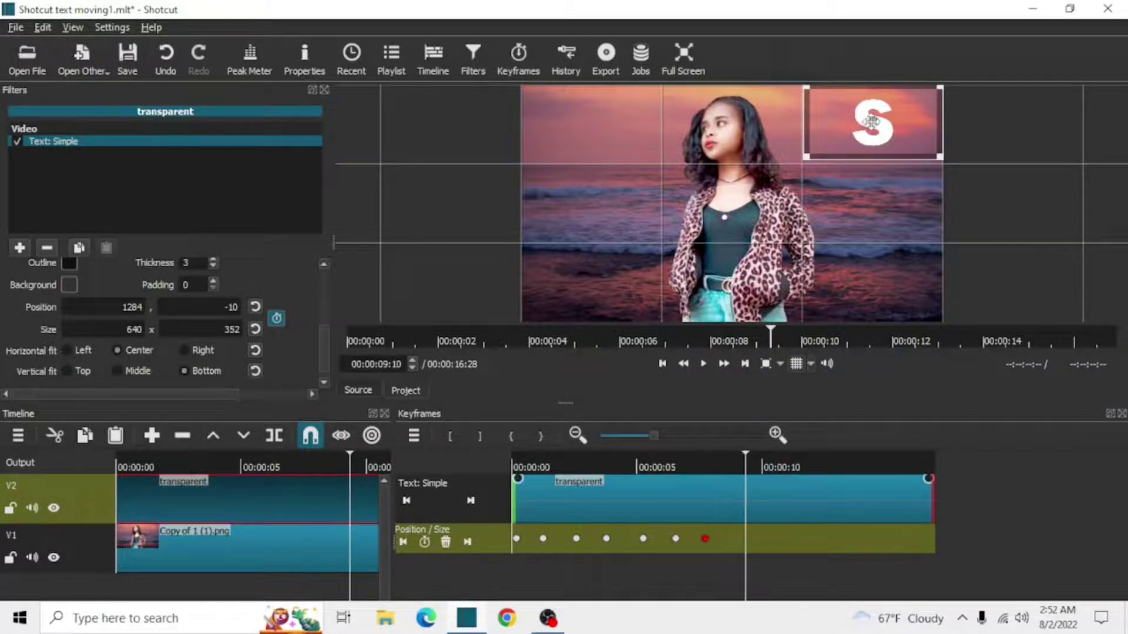
{"action": "left_click_drag", "start_coordinate": [871, 122], "coordinate": [873, 219]}
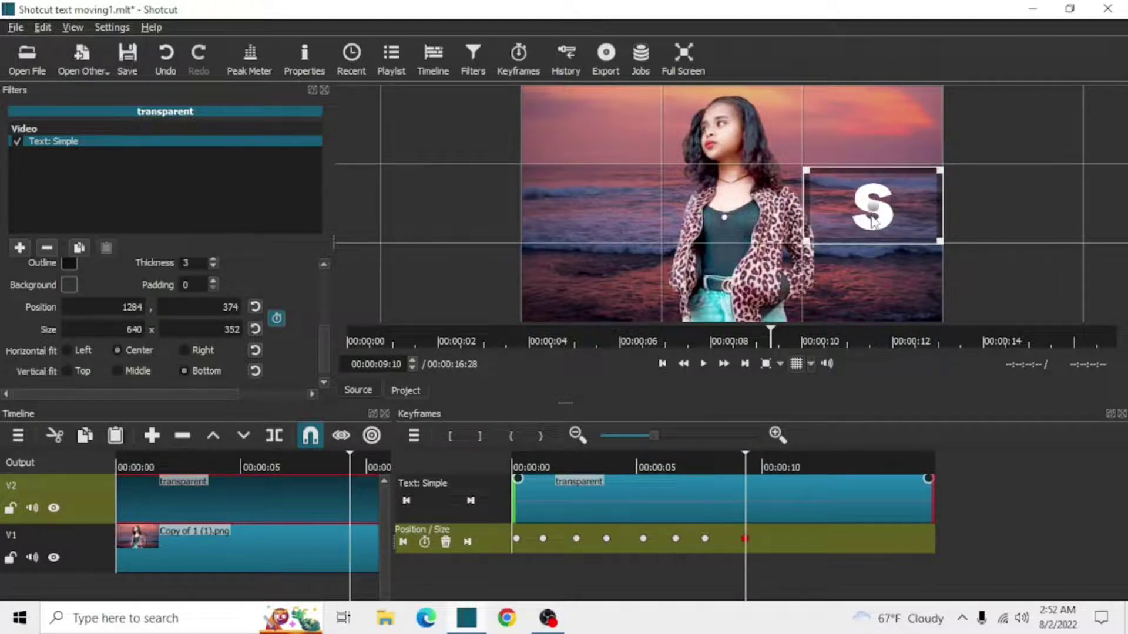
Step: Add position keyframes that move the S to about 1280, 731 at 00:00:10:19 and off the image to about 1954, 716 at 00:00:11:29
{"action": "left_click", "coordinate": [778, 462]}
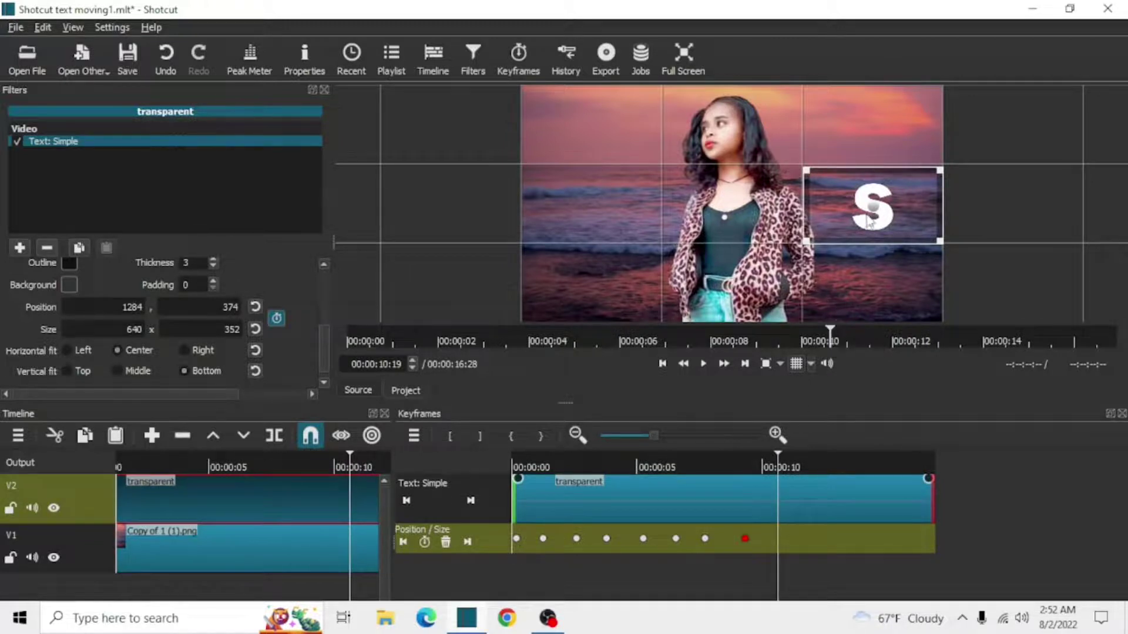
{"action": "left_click_drag", "start_coordinate": [874, 222], "coordinate": [874, 309]}
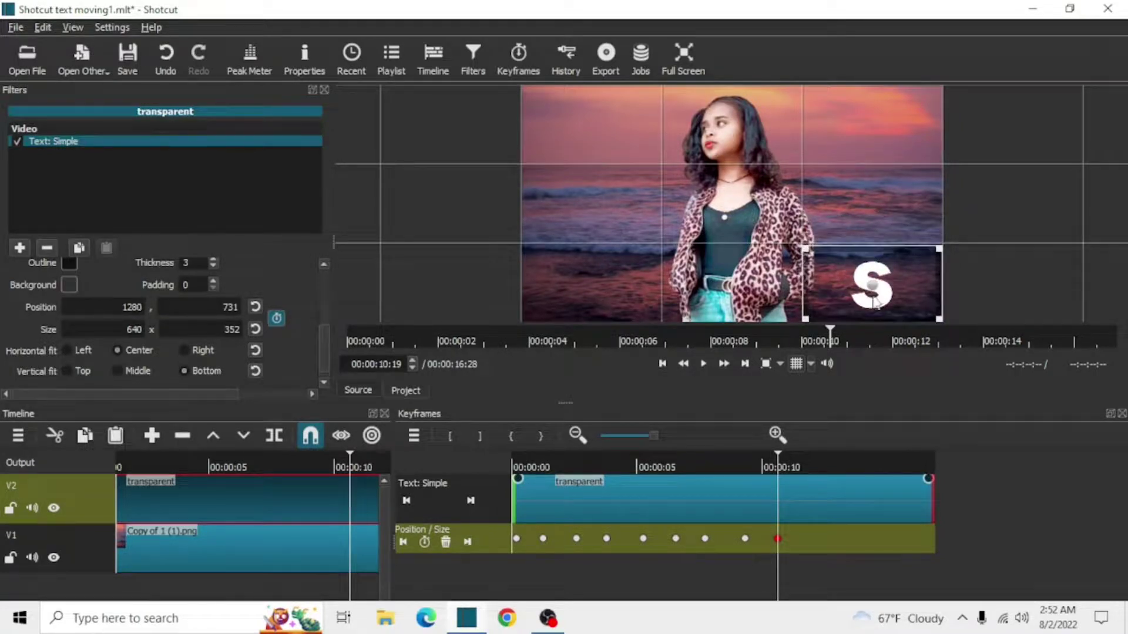
{"action": "left_click", "coordinate": [809, 463]}
{"action": "left_click_drag", "start_coordinate": [872, 286], "coordinate": [1031, 282]}
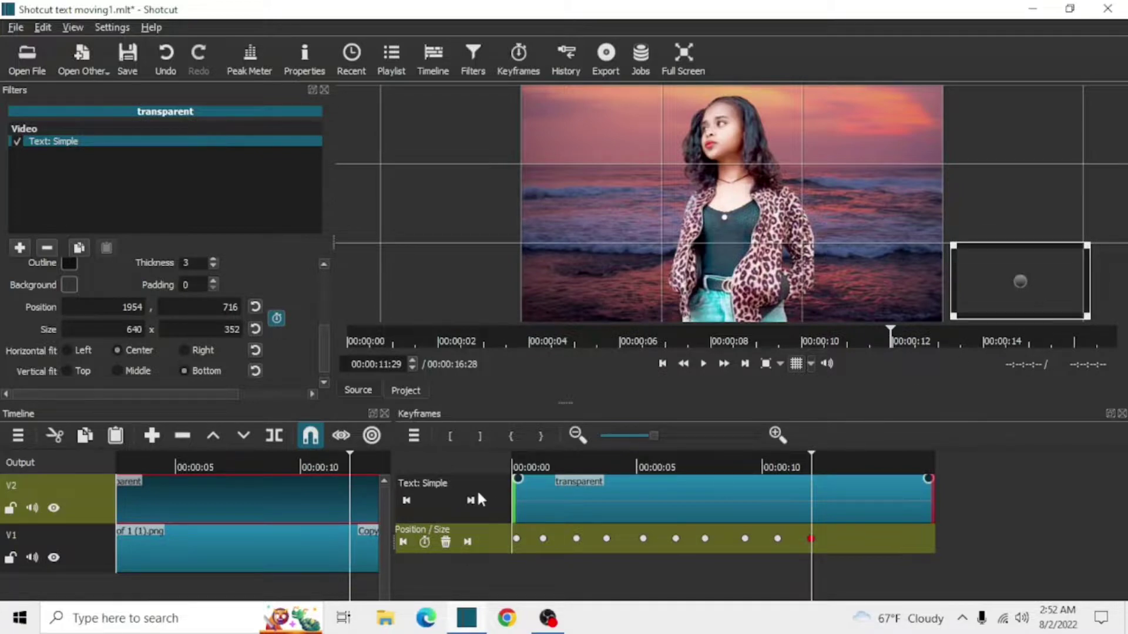
Step: Preview the S animation from the beginning, switching the selection to the image clip on V1 and restarting playback
{"action": "left_click", "coordinate": [516, 465]}
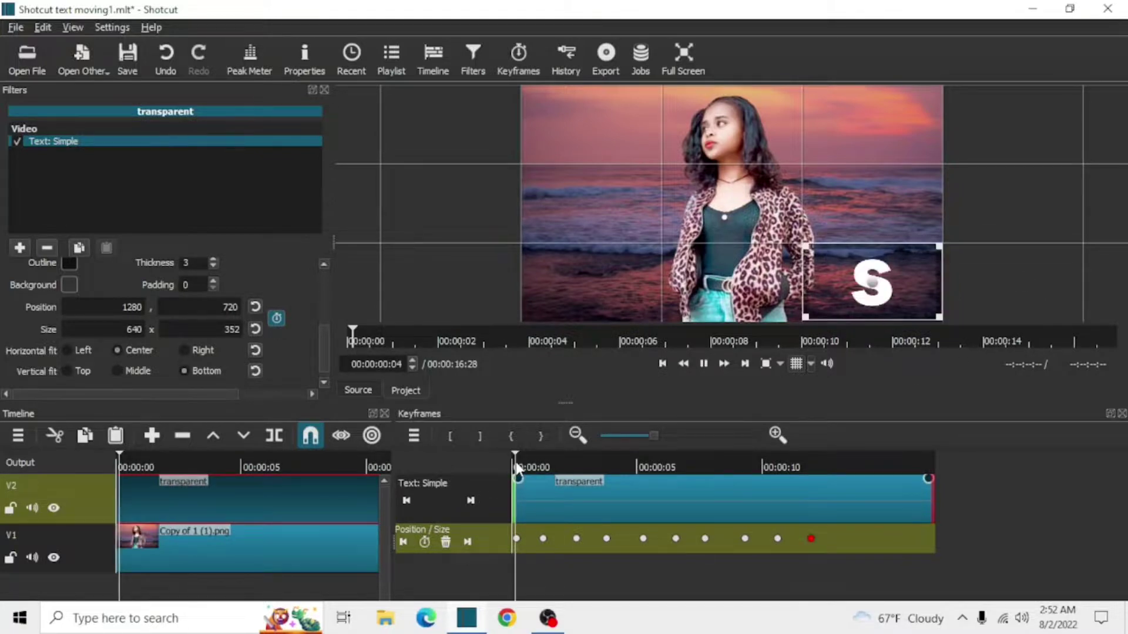
{"action": "key", "text": "space"}
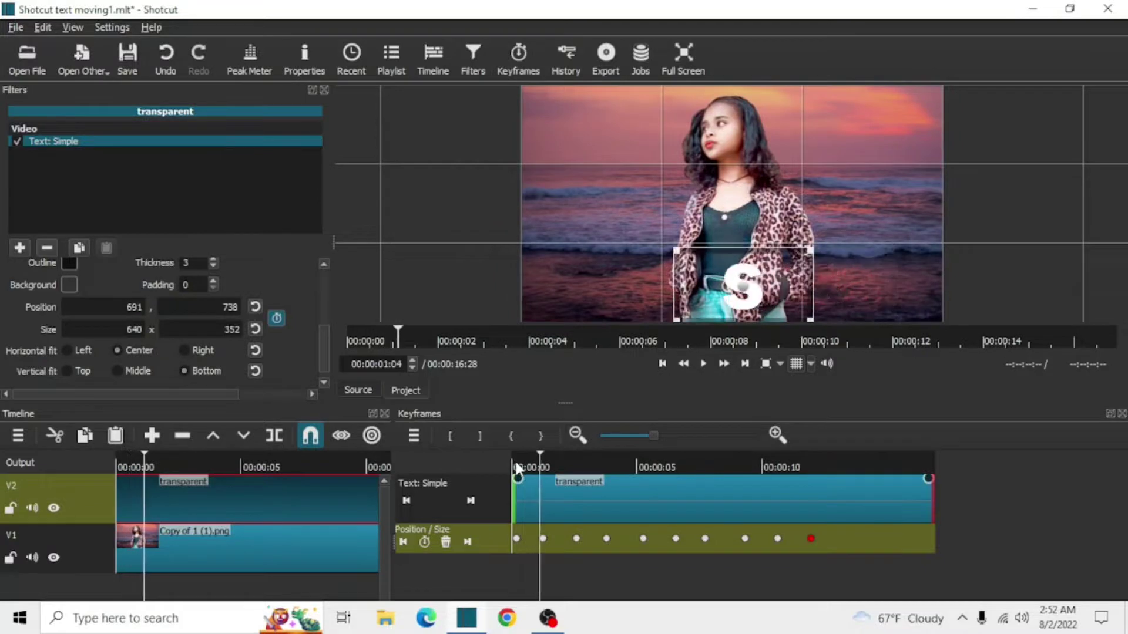
{"action": "left_click", "coordinate": [359, 542]}
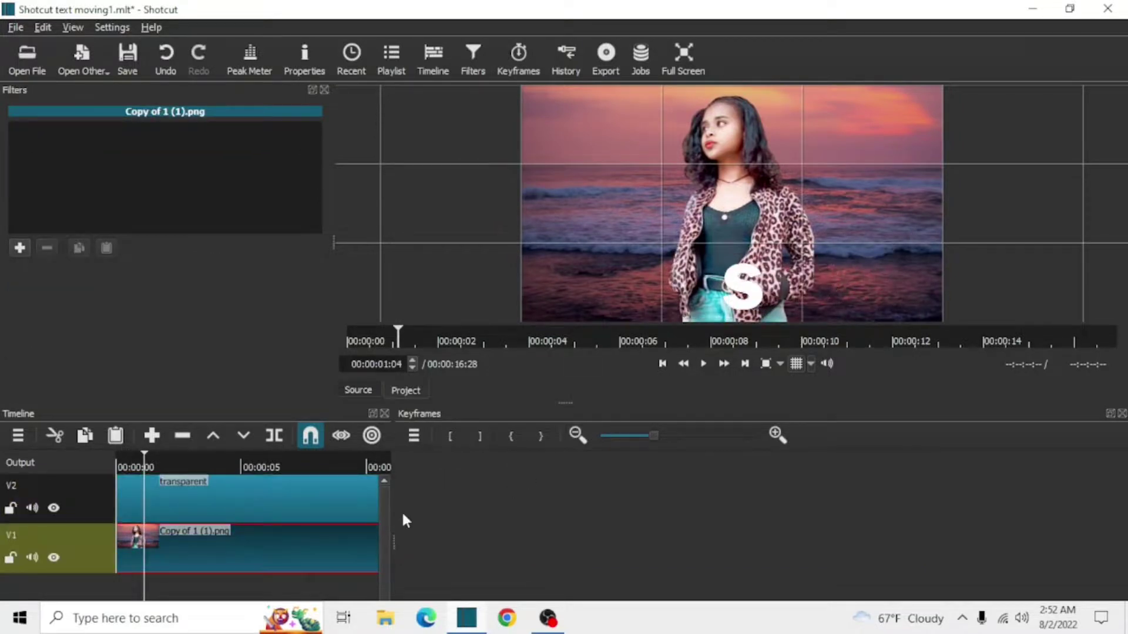
{"action": "left_click", "coordinate": [118, 460]}
{"action": "key", "text": "space"}
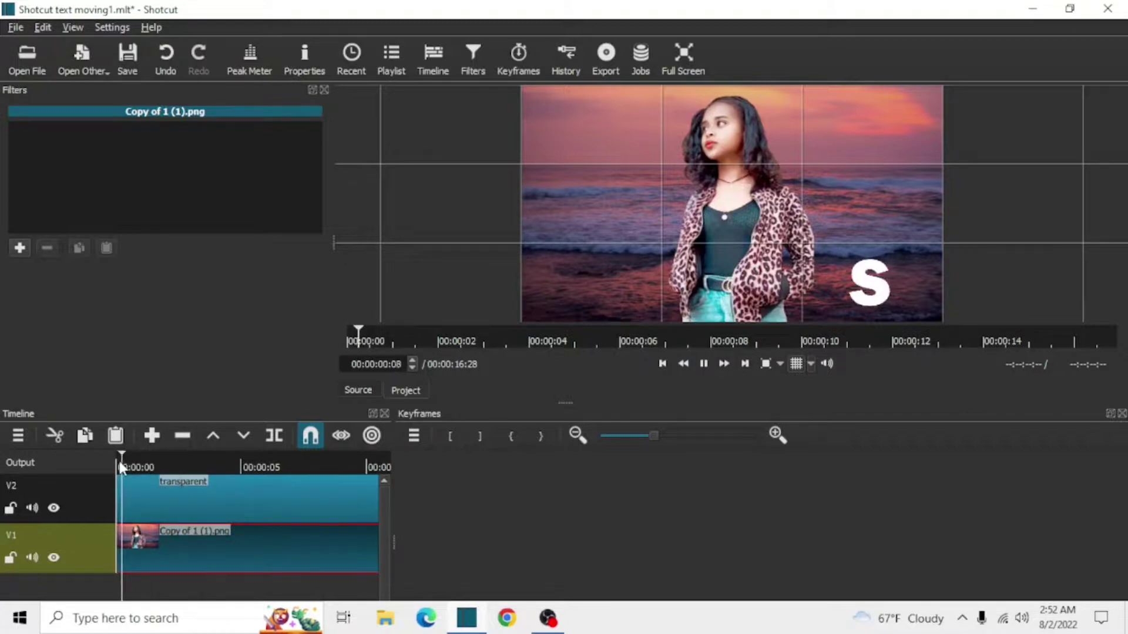